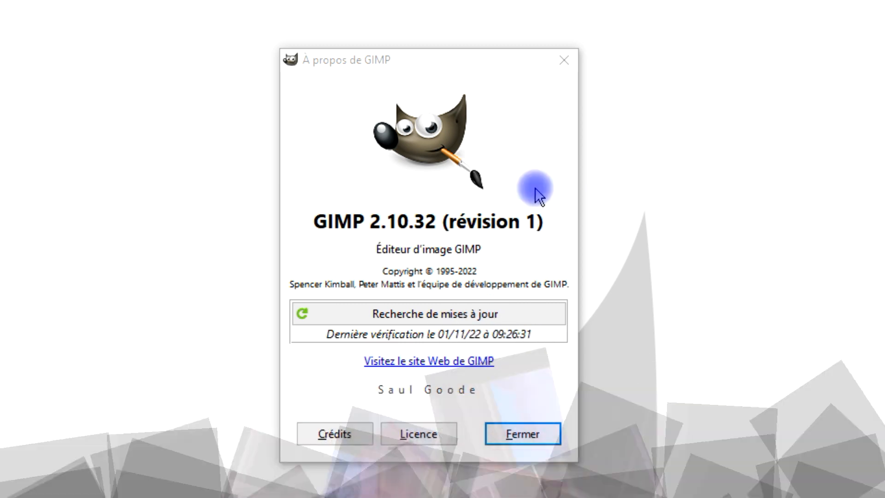
Step: Check the installed GIMP version in the About dialog and close the dialog
{"action": "left_click_drag", "start_coordinate": [315, 222], "coordinate": [428, 220]}
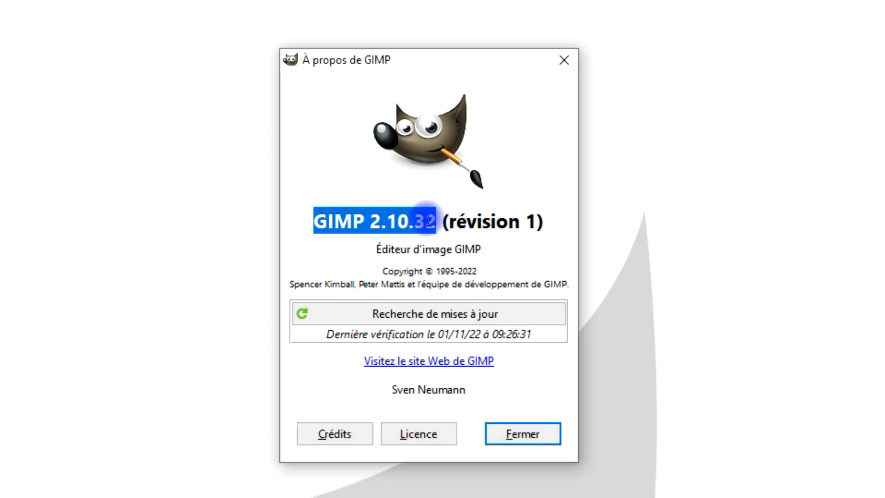
{"action": "left_click", "coordinate": [526, 436]}
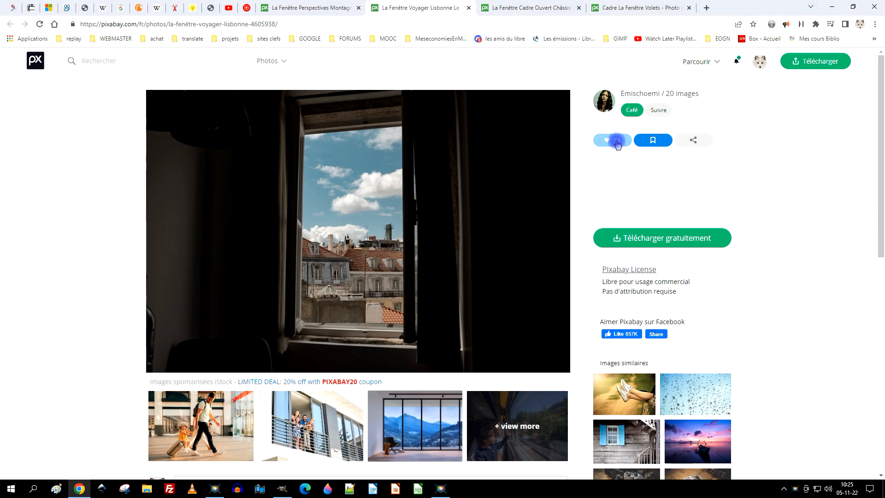
Step: Open the 1920×1280 JPG version of the Lisbon window photo from Pixabay and copy the image
{"action": "left_click", "coordinate": [650, 238]}
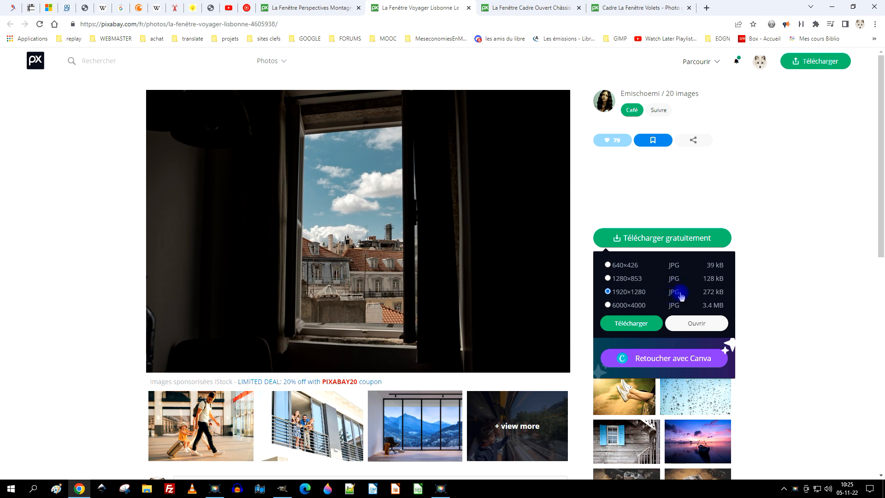
{"action": "left_click", "coordinate": [697, 323]}
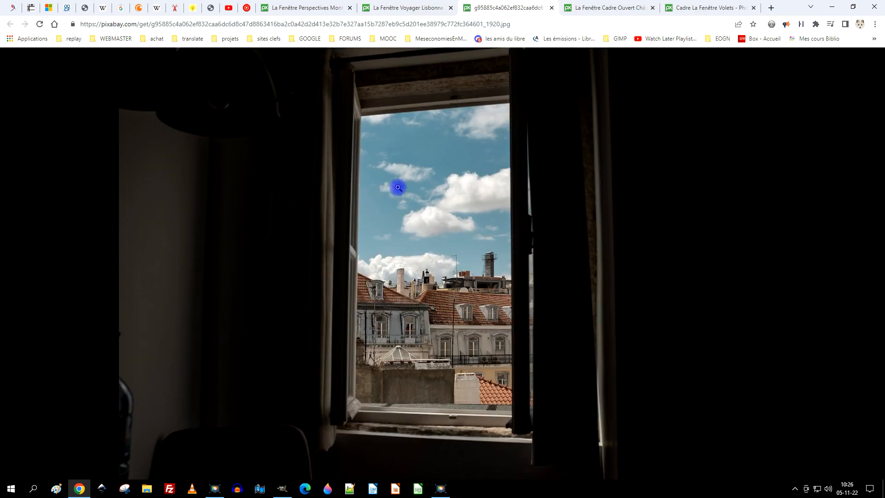
{"action": "right_click", "coordinate": [412, 184]}
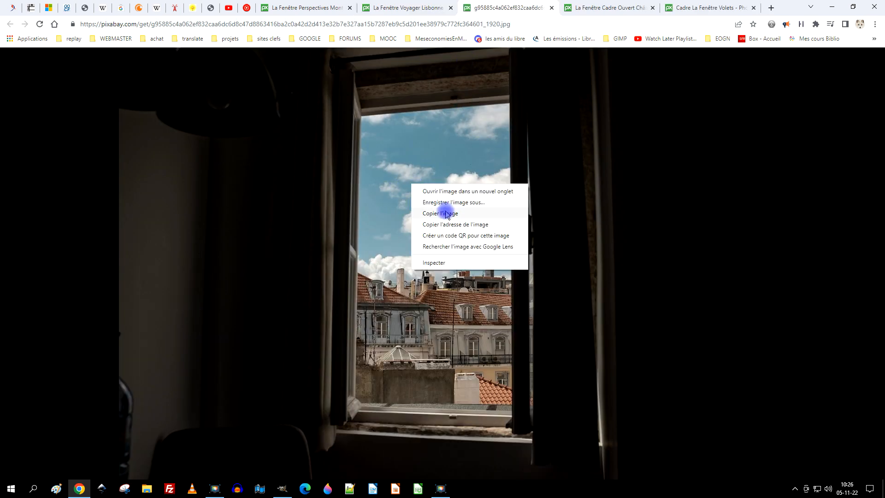
{"action": "left_click", "coordinate": [471, 215]}
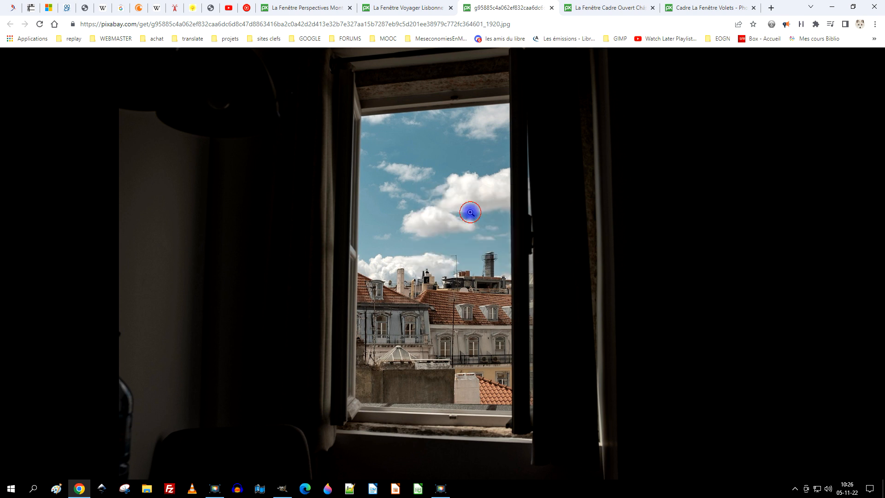
Step: Switch to GIMP and paste the copied window photo as a new image
{"action": "left_click", "coordinate": [282, 488]}
{"action": "left_click", "coordinate": [34, 19]}
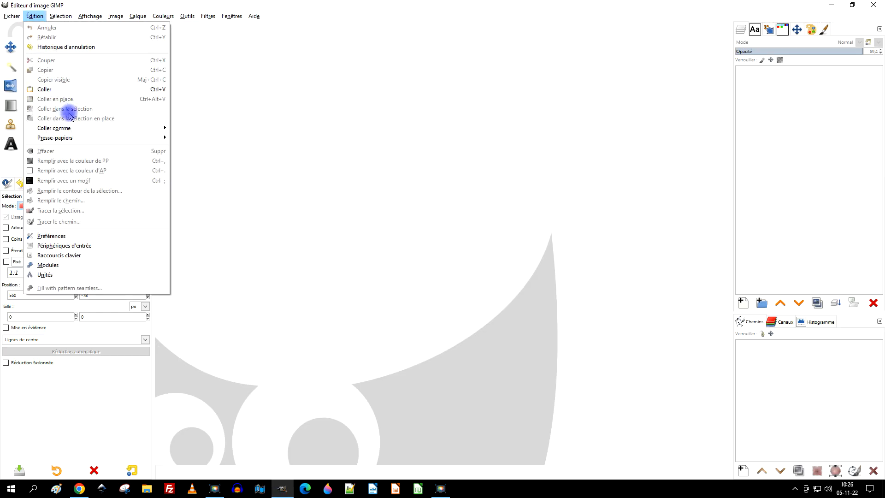
{"action": "mouse_move", "coordinate": [115, 131]}
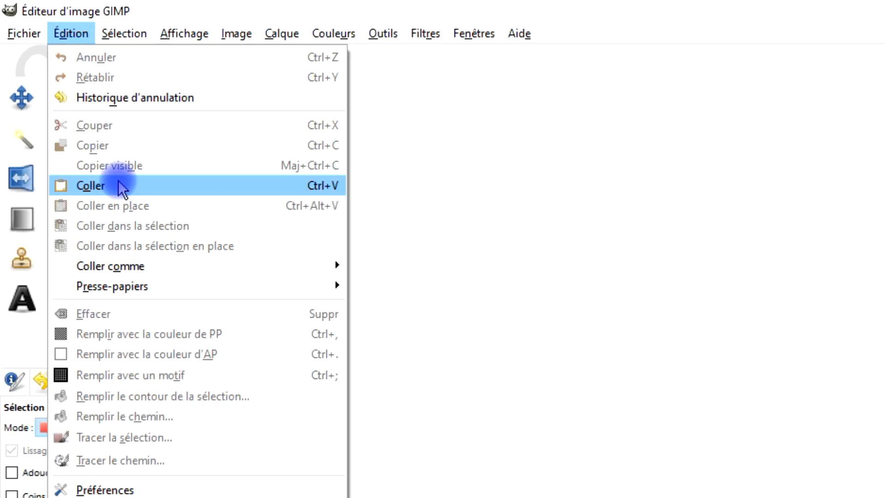
{"action": "left_click", "coordinate": [59, 90]}
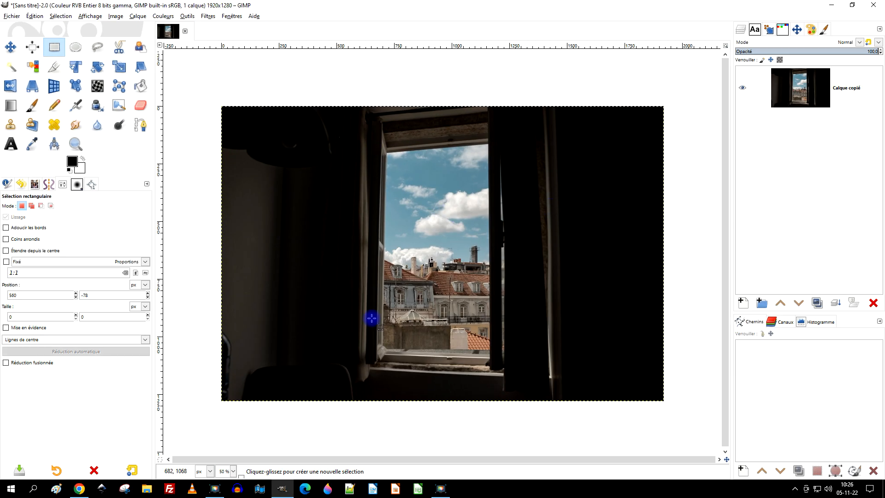
Step: Rename the pasted layer "fenêtre" and add an alpha channel to it
{"action": "double_click", "coordinate": [855, 89]}
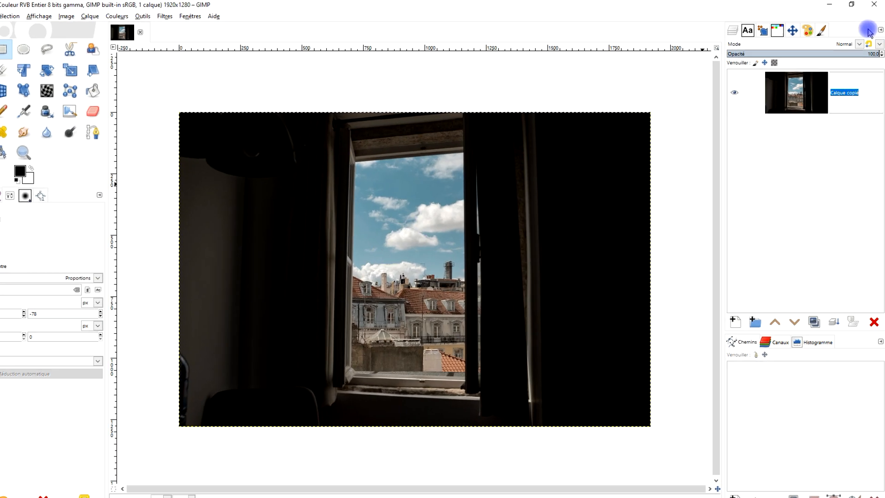
{"action": "type", "text": "fenêtre"}
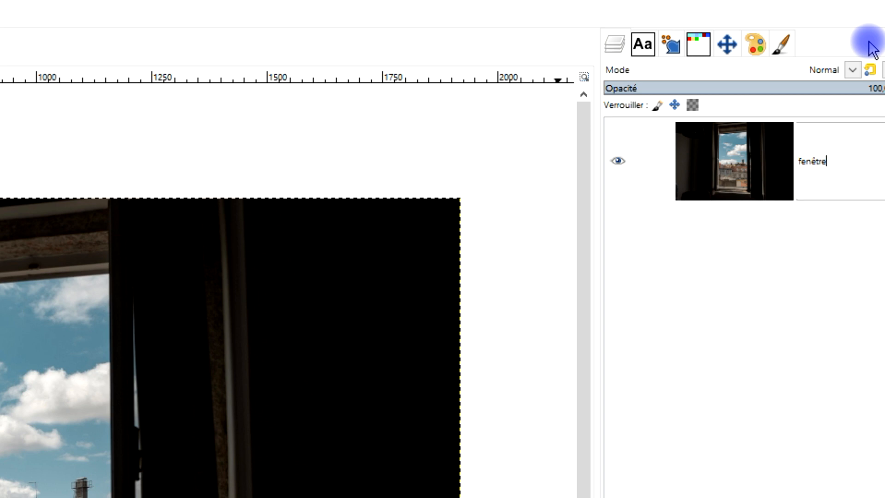
{"action": "key", "text": "Return"}
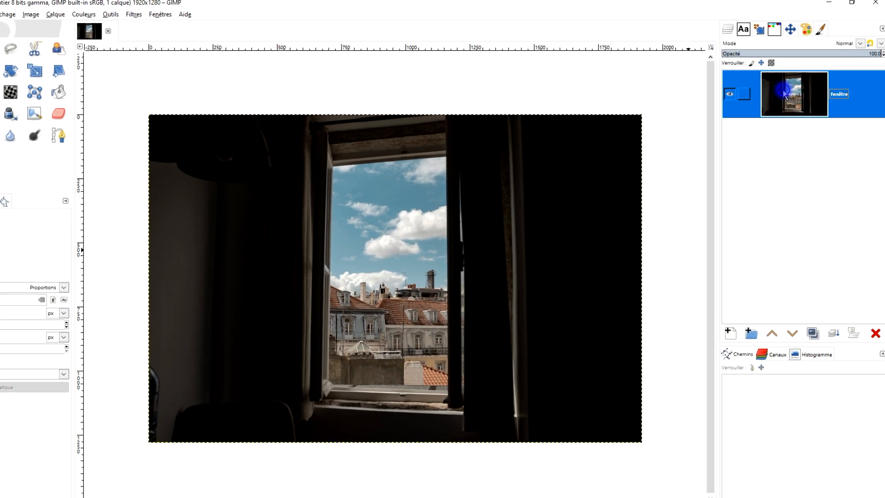
{"action": "right_click", "coordinate": [785, 94]}
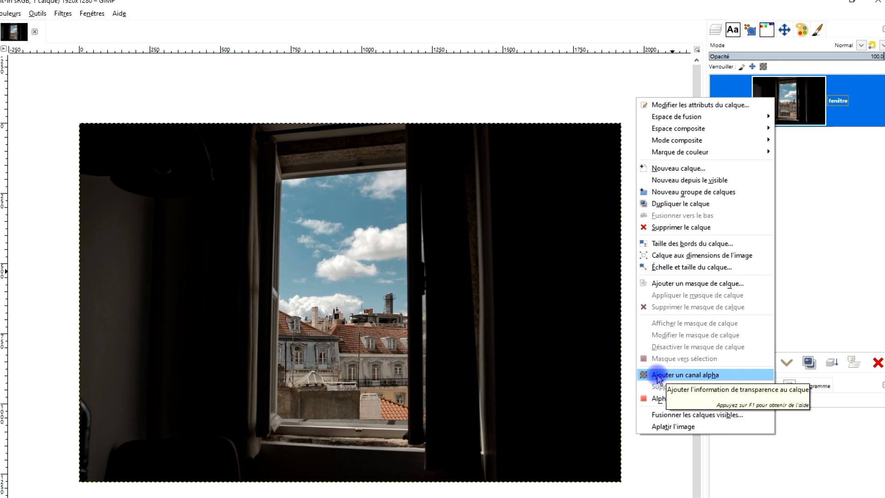
{"action": "left_click", "coordinate": [626, 432]}
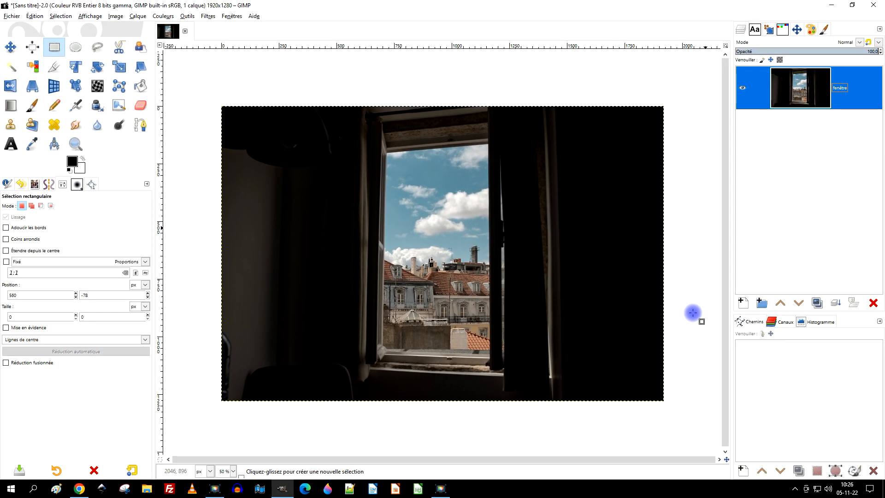
Step: Outline the whole view inside the window opening with the Free Select tool, following the inner frame edges and closing the selection
{"action": "left_click", "coordinate": [99, 47]}
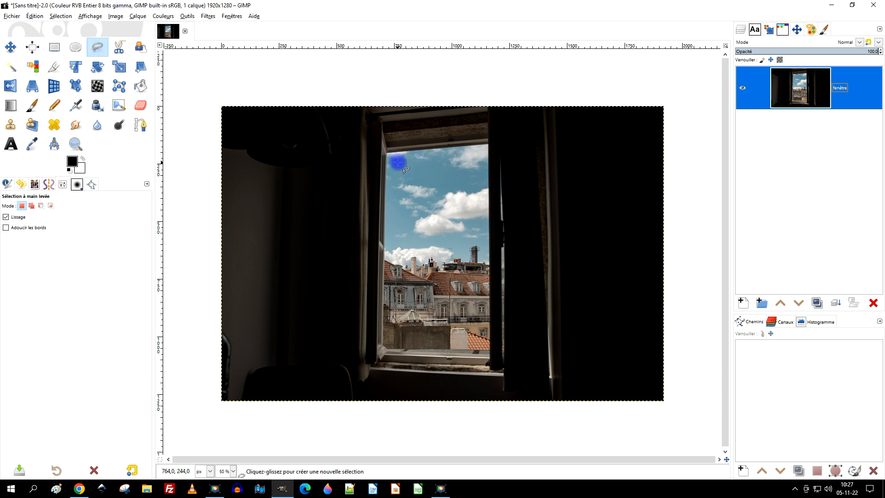
{"action": "scroll", "coordinate": [390, 150], "scroll_direction": "up", "scroll_amount": 3}
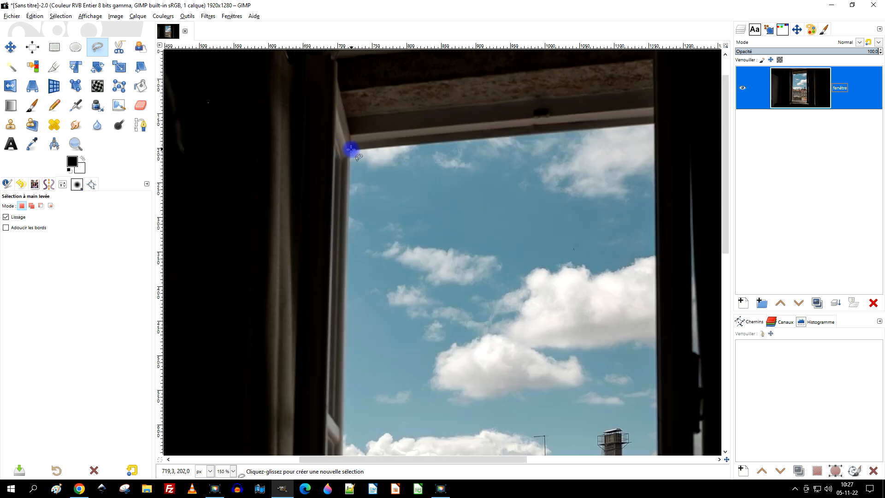
{"action": "left_click", "coordinate": [351, 150]}
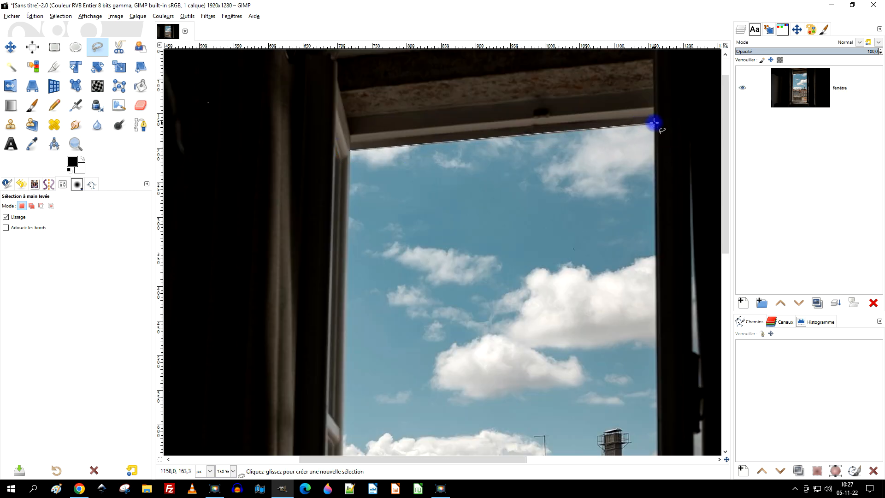
{"action": "left_click", "coordinate": [655, 123]}
{"action": "key", "text": "space"}
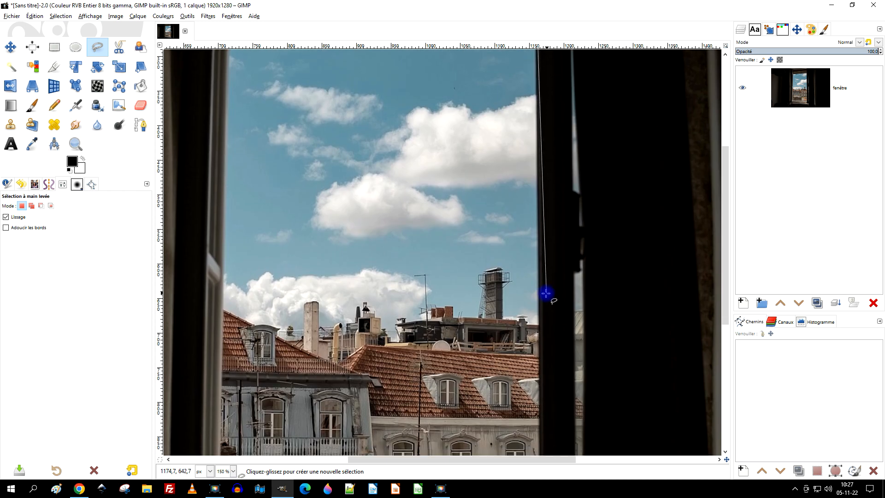
{"action": "key", "text": "space"}
{"action": "scroll", "coordinate": [544, 175], "scroll_direction": "down", "scroll_amount": 1}
{"action": "scroll", "coordinate": [535, 222], "scroll_direction": "down", "scroll_amount": 4}
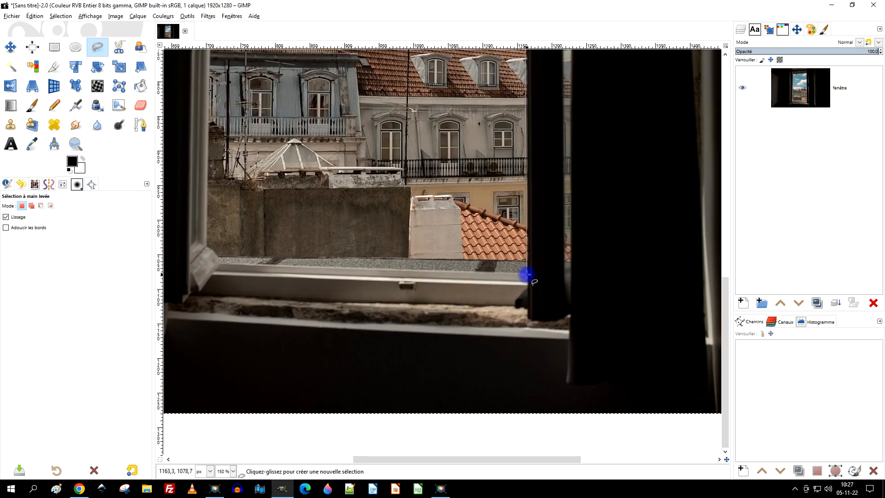
{"action": "mouse_move", "coordinate": [527, 272]}
{"action": "left_mouse_down"}
{"action": "mouse_move", "coordinate": [230, 270]}
{"action": "mouse_move", "coordinate": [220, 265]}
{"action": "mouse_move", "coordinate": [208, 249]}
{"action": "left_mouse_up"}
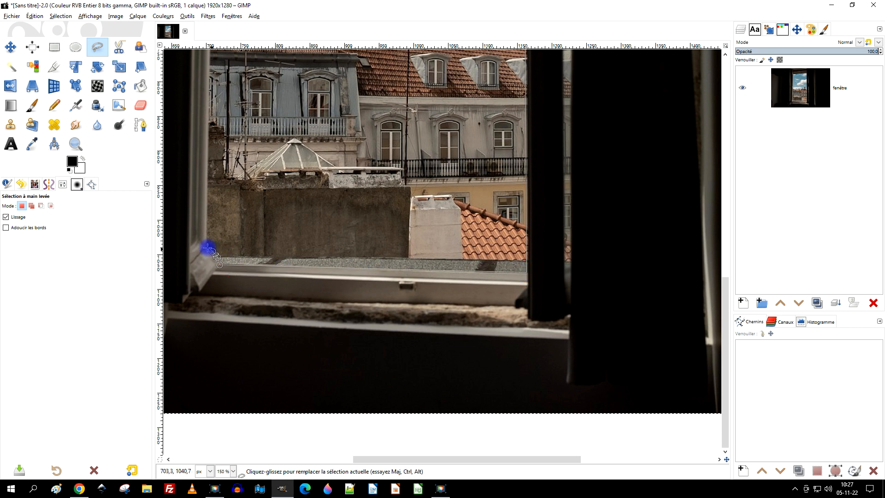
{"action": "left_click_drag", "start_coordinate": [298, 99], "coordinate": [395, 434]}
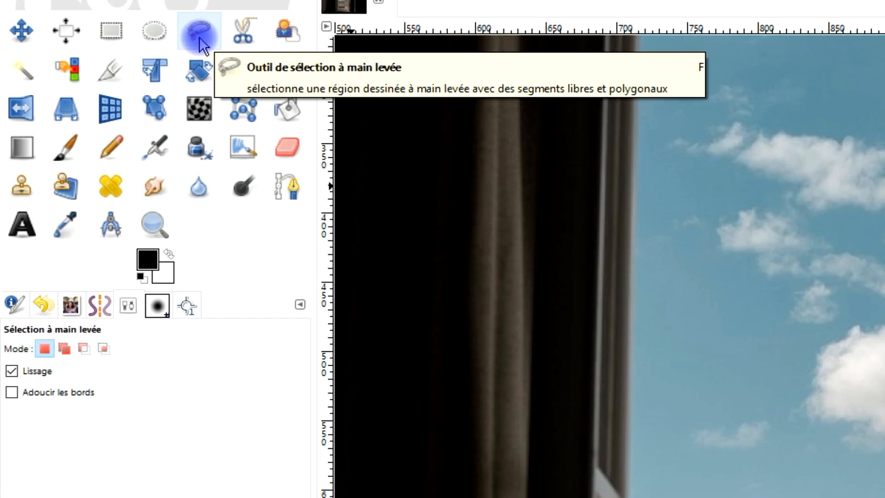
{"action": "left_click_drag", "start_coordinate": [881, 116], "coordinate": [870, 463]}
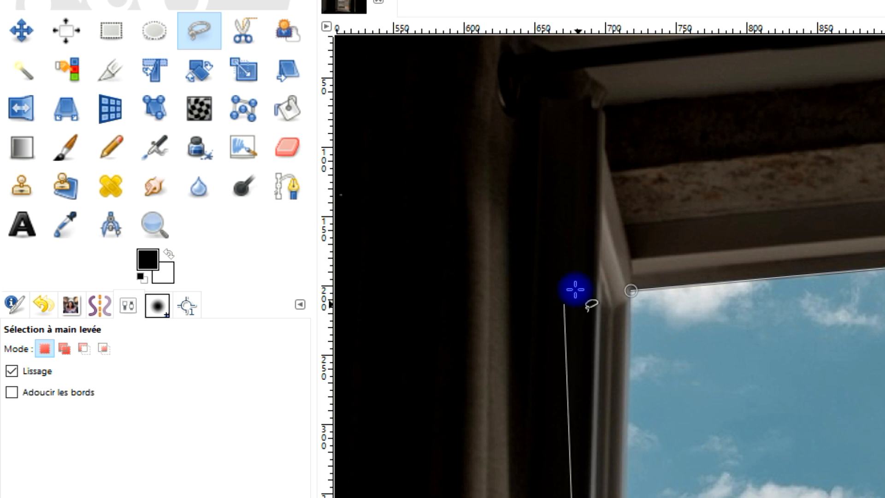
{"action": "left_click", "coordinate": [632, 290]}
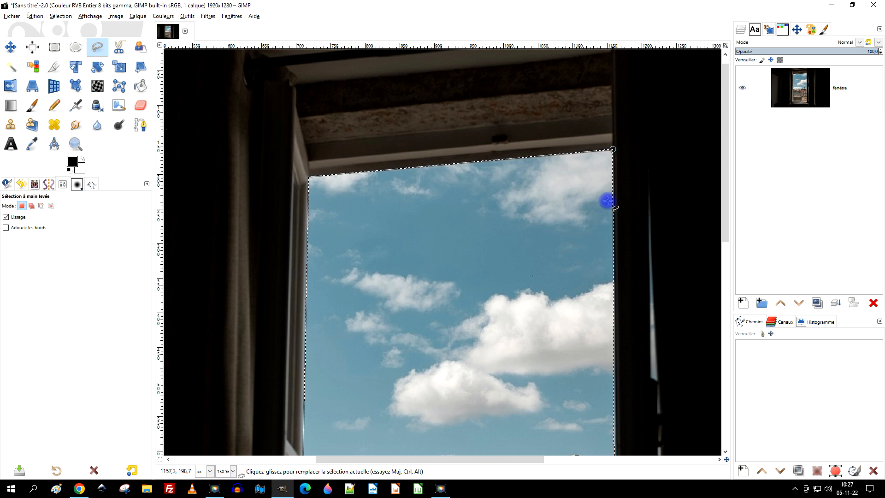
Step: Erase the selected sky and buildings inside the window opening to transparency, and remove the selection
{"action": "left_click_drag", "start_coordinate": [553, 341], "coordinate": [524, 243]}
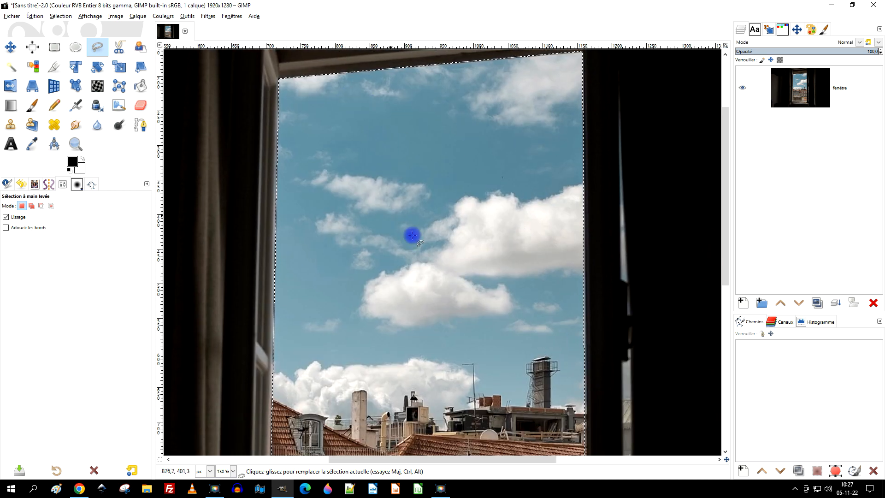
{"action": "left_click", "coordinate": [35, 16]}
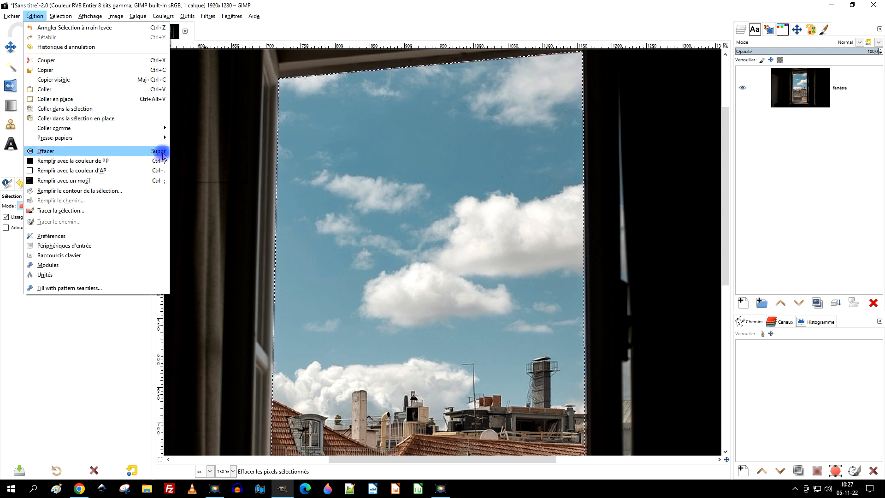
{"action": "left_click", "coordinate": [125, 154]}
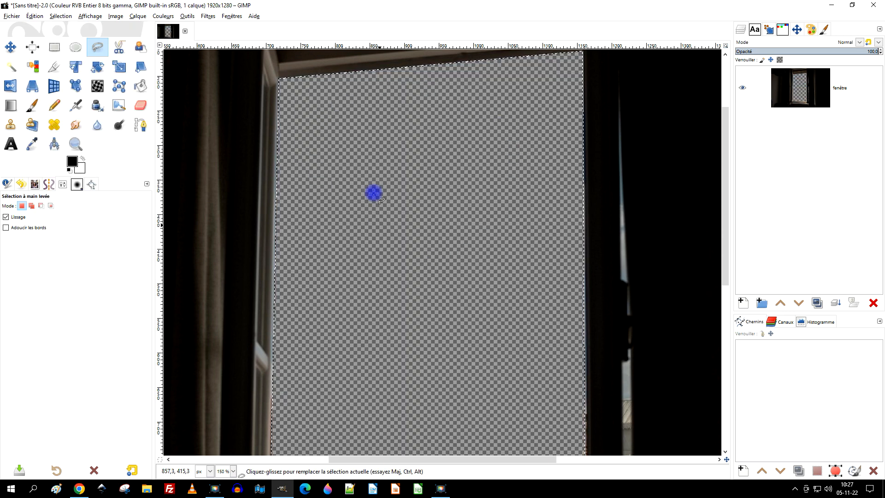
{"action": "left_click", "coordinate": [61, 18]}
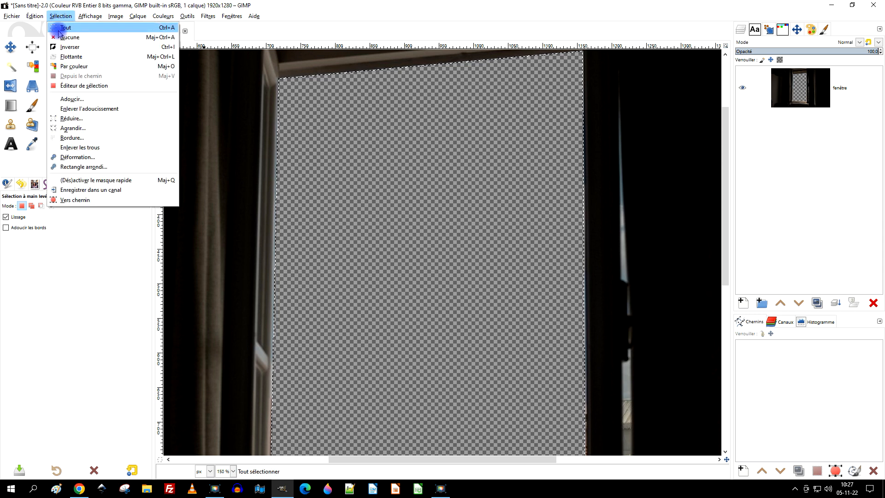
{"action": "left_click", "coordinate": [70, 37]}
Step: Free-select the upper part of the narrow bright gap beside the right-hand window frame and erase it to transparency
{"action": "scroll", "coordinate": [522, 234], "scroll_direction": "right", "scroll_amount": 3}
{"action": "scroll", "coordinate": [522, 234], "scroll_direction": "up", "scroll_amount": 2}
{"action": "scroll", "coordinate": [522, 234], "scroll_direction": "right", "scroll_amount": 1}
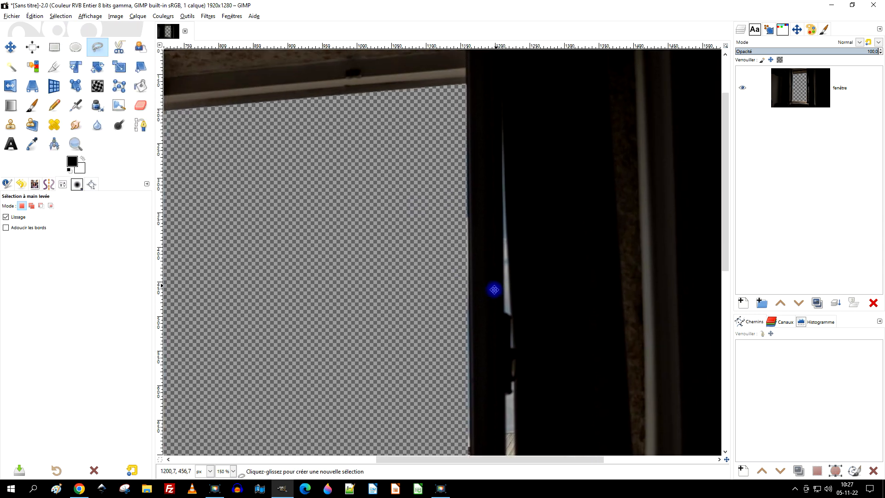
{"action": "mouse_move", "coordinate": [498, 118]}
{"action": "left_mouse_down"}
{"action": "mouse_move", "coordinate": [508, 251]}
{"action": "mouse_move", "coordinate": [498, 316]}
{"action": "left_mouse_up"}
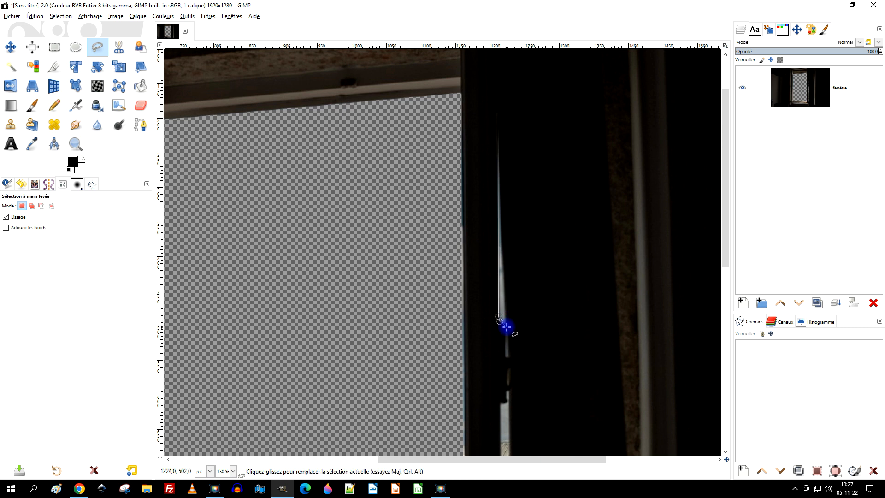
{"action": "left_click", "coordinate": [498, 117]}
{"action": "key", "text": "Return"}
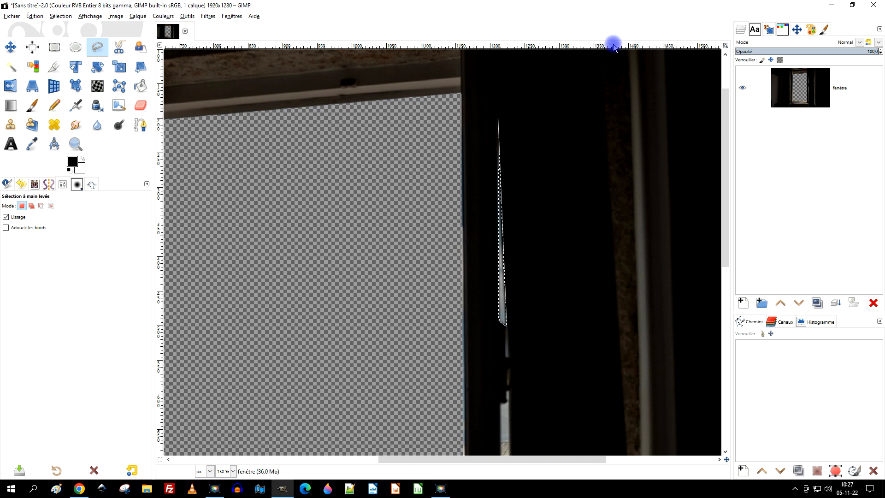
{"action": "key", "text": "Delete"}
Step: Free-select the lower part of the narrow bright gap beside the right-hand window frame and erase it to transparency
{"action": "scroll", "coordinate": [530, 294], "scroll_direction": "down", "scroll_amount": 5}
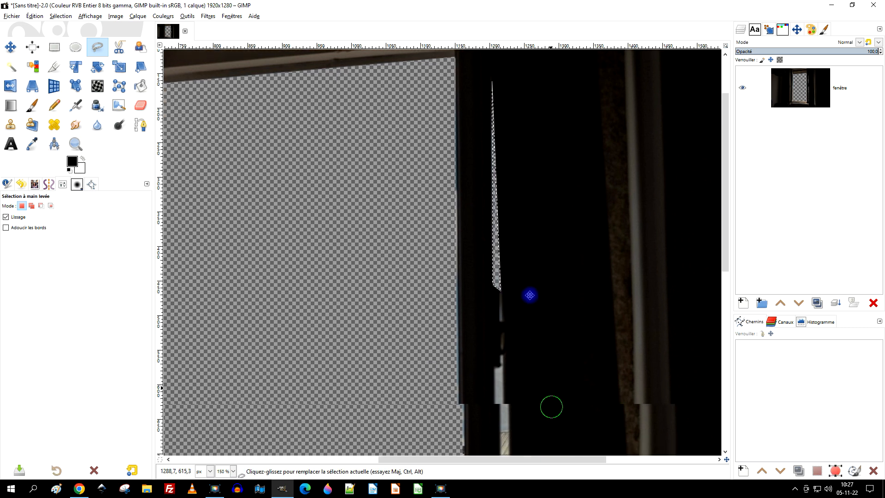
{"action": "left_click_drag", "start_coordinate": [479, 148], "coordinate": [477, 162]}
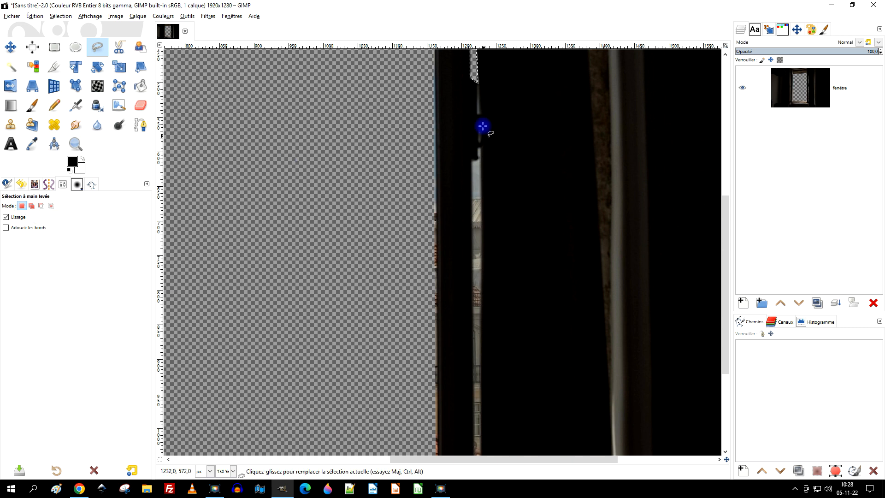
{"action": "key", "text": "Return"}
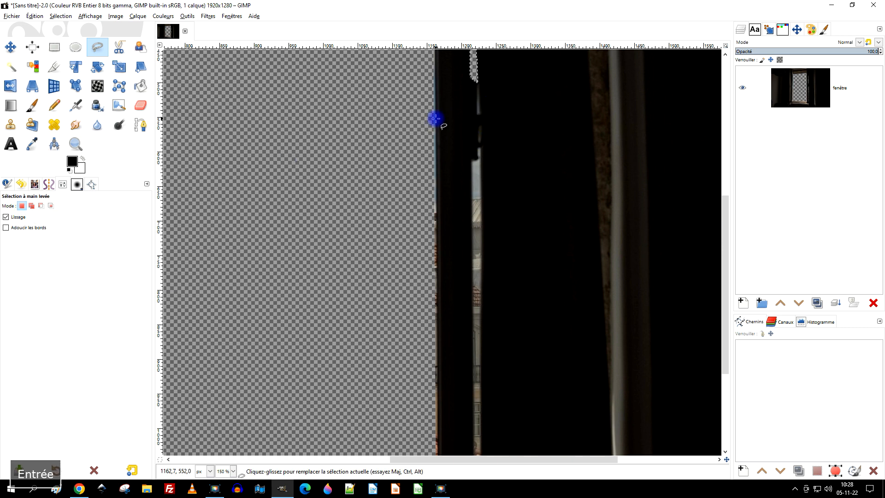
{"action": "mouse_move", "coordinate": [479, 148]}
{"action": "left_mouse_down"}
{"action": "mouse_move", "coordinate": [494, 271]}
{"action": "mouse_move", "coordinate": [496, 181]}
{"action": "mouse_move", "coordinate": [461, 288]}
{"action": "mouse_move", "coordinate": [466, 278]}
{"action": "left_mouse_up"}
{"action": "mouse_move", "coordinate": [573, 89]}
{"action": "left_mouse_down"}
{"action": "mouse_move", "coordinate": [565, 278]}
{"action": "mouse_move", "coordinate": [528, 427]}
{"action": "left_mouse_up"}
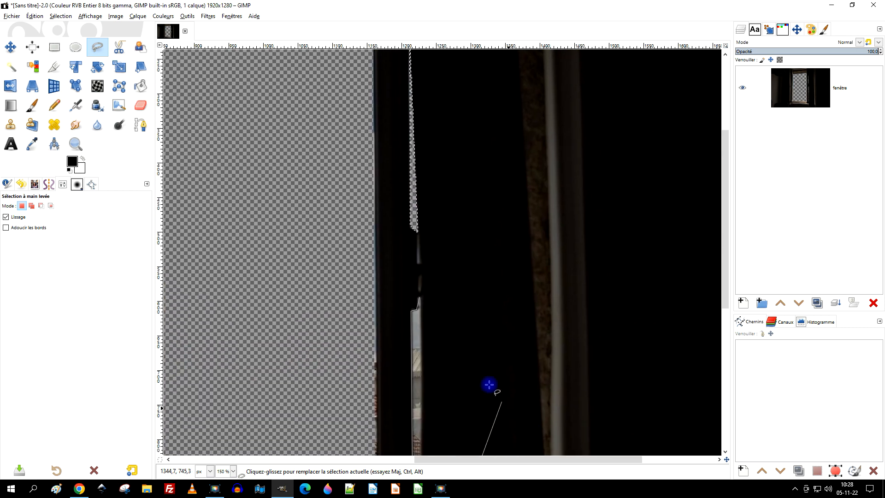
{"action": "double_click", "coordinate": [420, 299]}
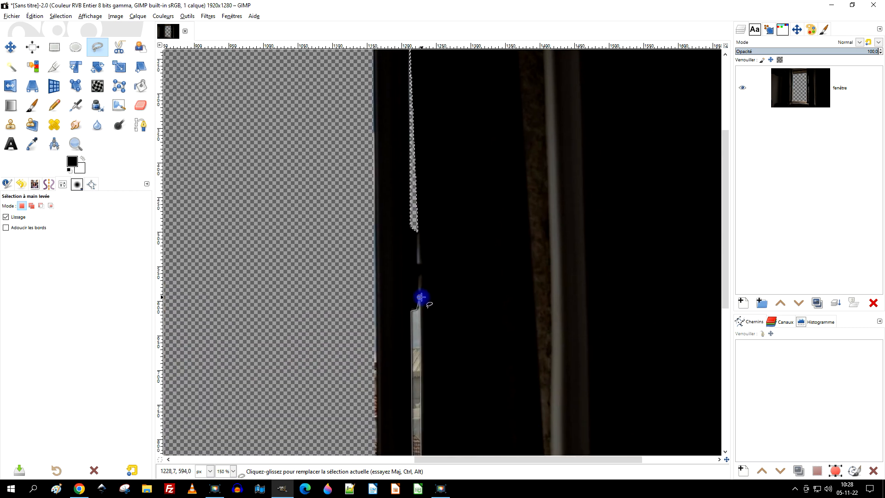
{"action": "key", "text": "Return"}
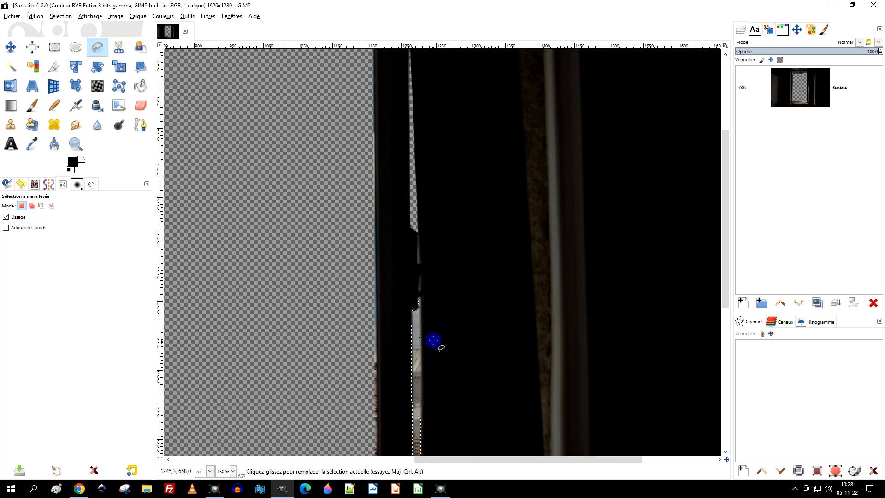
{"action": "left_click", "coordinate": [33, 16]}
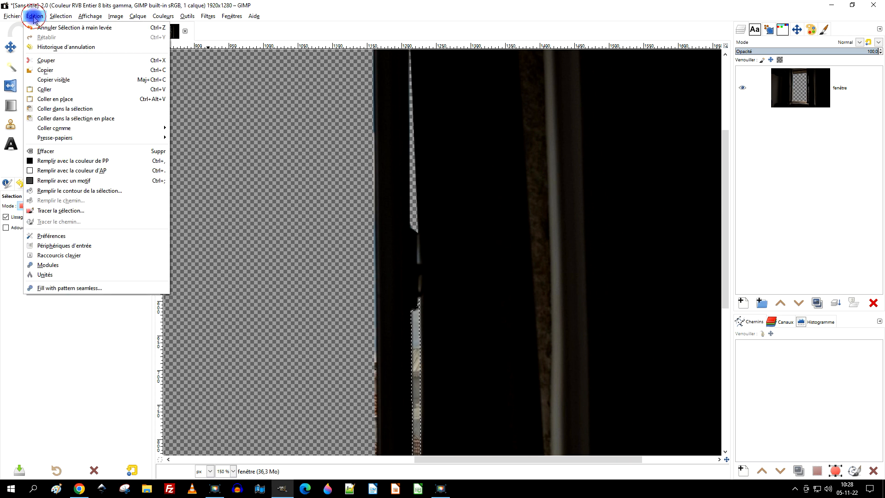
{"action": "left_click", "coordinate": [56, 152]}
Step: Free-select the leftover coloured fringe along the lower right-hand edge of the window opening and erase it to transparency
{"action": "scroll", "coordinate": [450, 244], "scroll_direction": "down", "scroll_amount": 5}
{"action": "scroll", "coordinate": [488, 185], "scroll_direction": "left", "scroll_amount": 3}
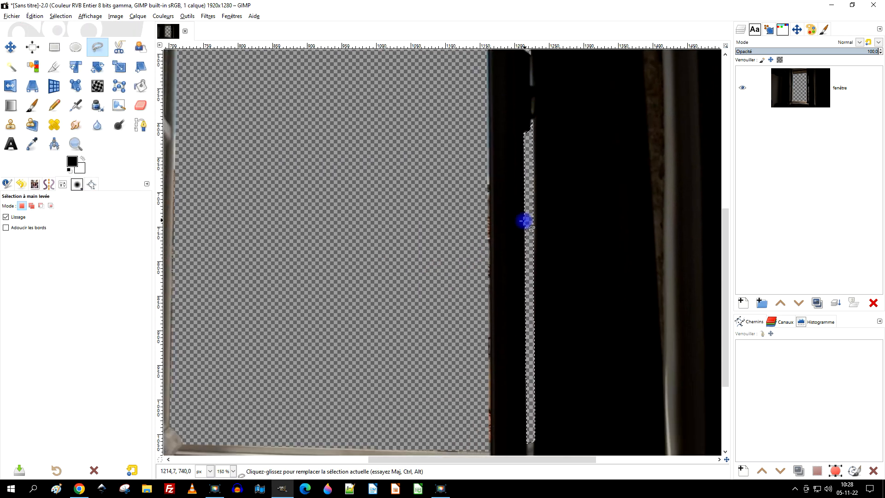
{"action": "left_click", "coordinate": [488, 71]}
{"action": "left_click_drag", "start_coordinate": [488, 387], "coordinate": [465, 168]}
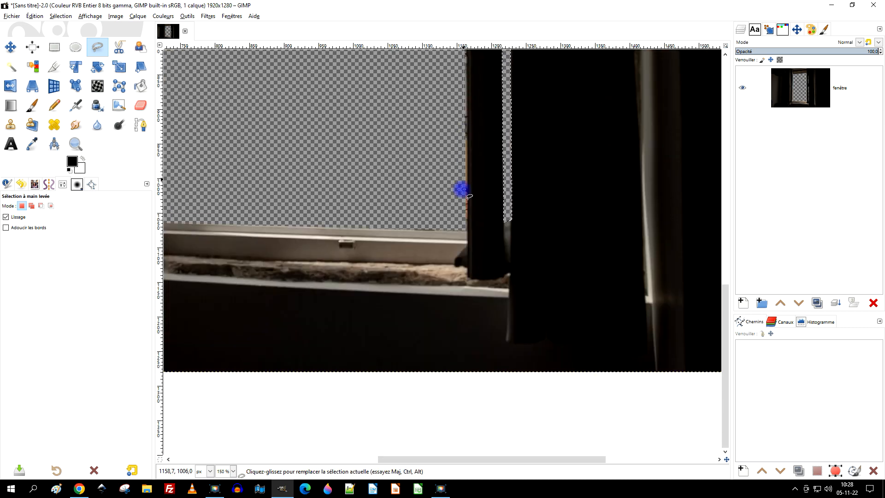
{"action": "left_click", "coordinate": [461, 231]}
{"action": "scroll", "coordinate": [504, 286], "scroll_direction": "up", "scroll_amount": 5}
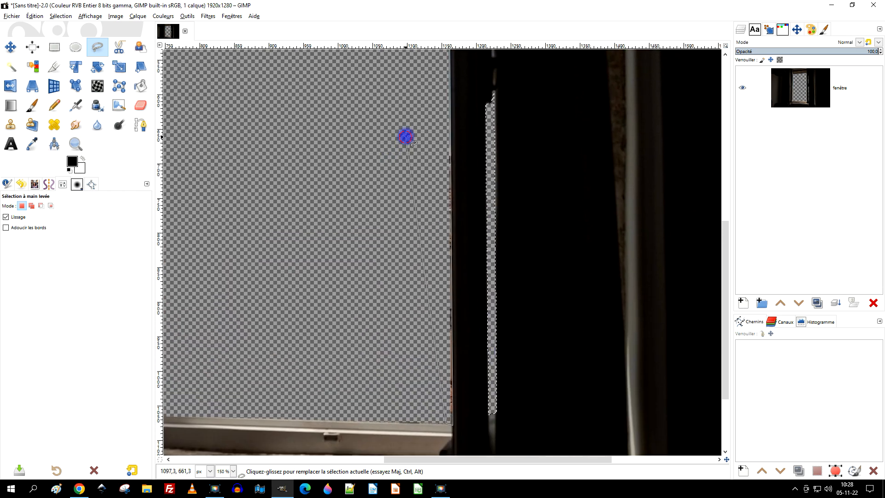
{"action": "scroll", "coordinate": [484, 132], "scroll_direction": "up", "scroll_amount": 5}
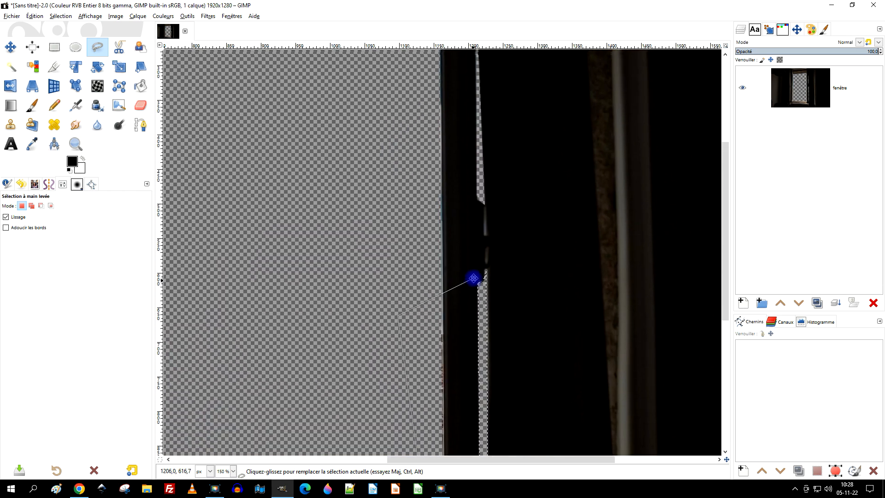
{"action": "left_click", "coordinate": [439, 222]}
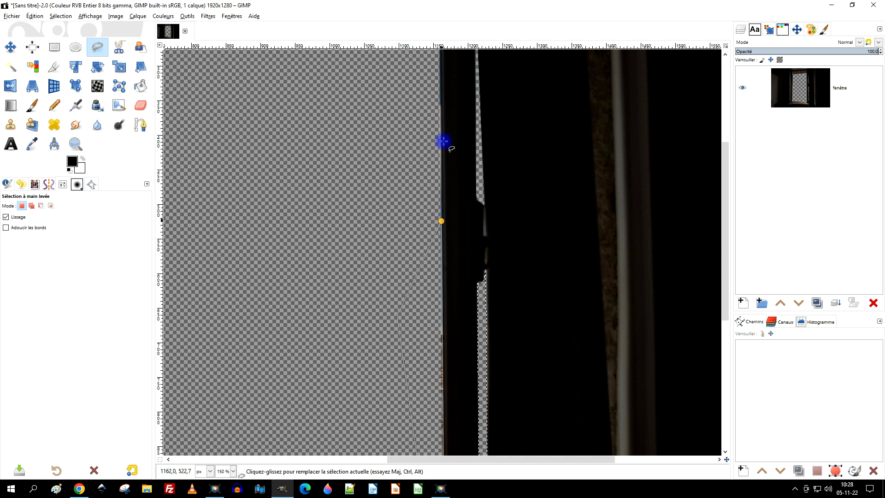
{"action": "key", "text": "Return"}
{"action": "key", "text": "Delete"}
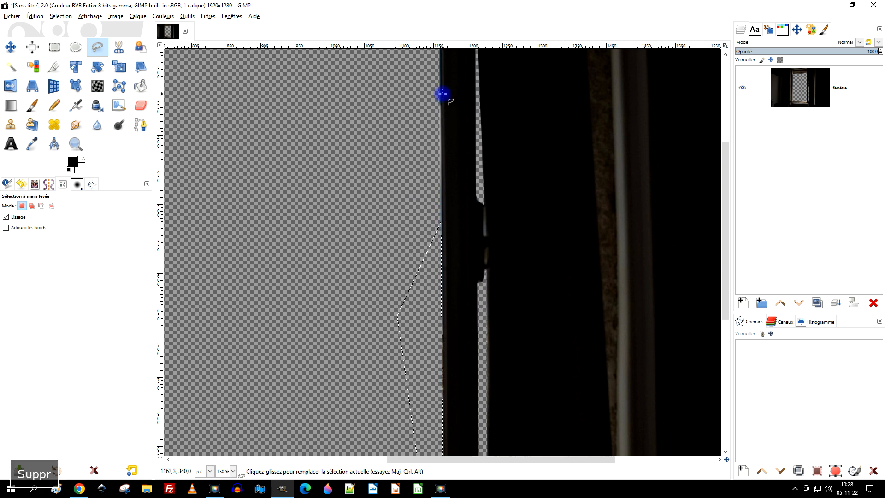
Step: Remove the selection around the erased fringe of the window opening
{"action": "scroll", "coordinate": [450, 213], "scroll_direction": "down", "scroll_amount": 3}
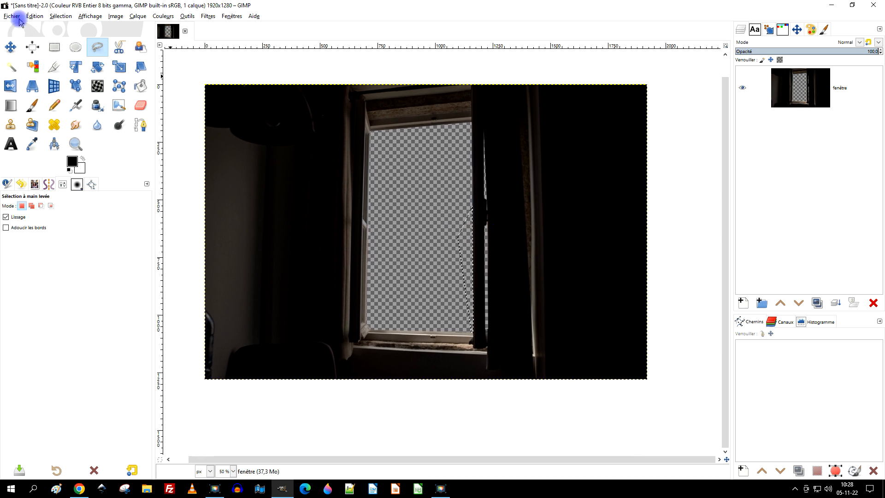
{"action": "left_click", "coordinate": [60, 17]}
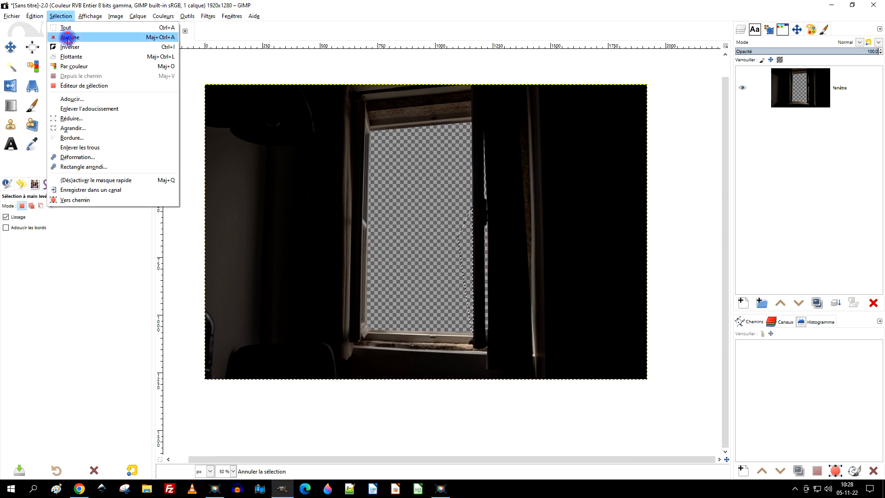
{"action": "left_click", "coordinate": [69, 38]}
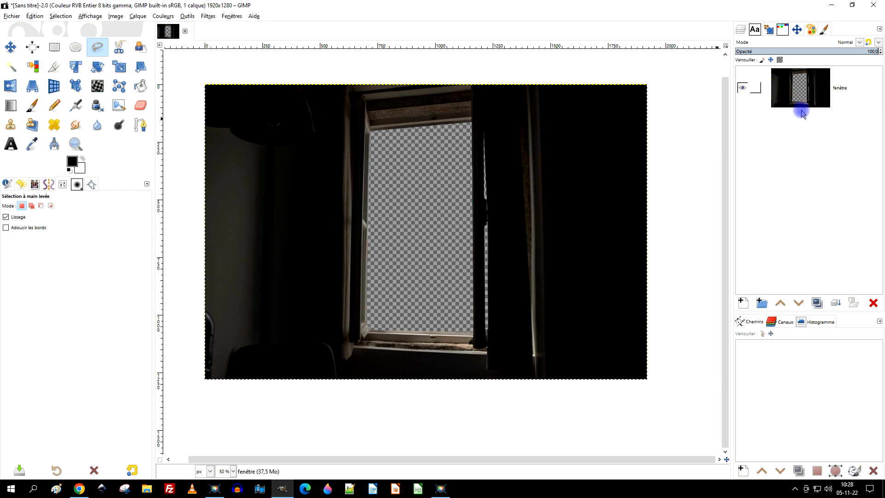
Step: Switch to the browser and open the "Lever Du Soleil, Bateau" photo from the similar images on the Lisbon window photo's Pixabay page
{"action": "left_click", "coordinate": [830, 5]}
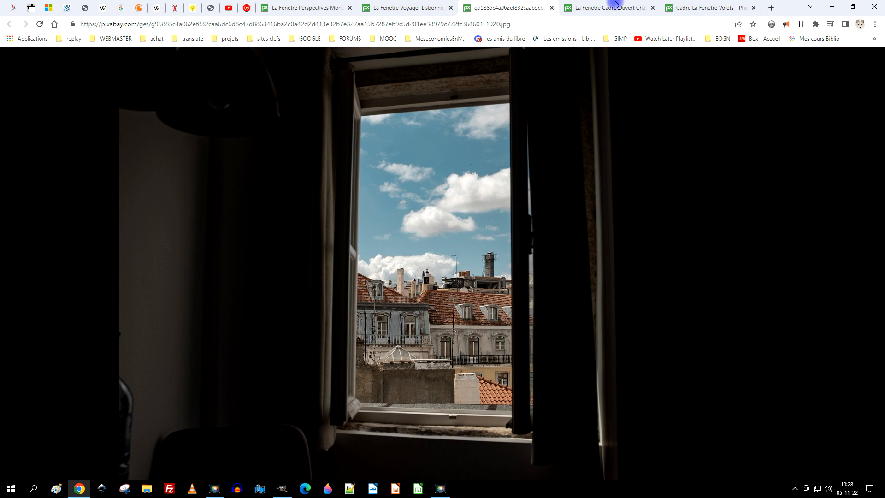
{"action": "left_click", "coordinate": [403, 8]}
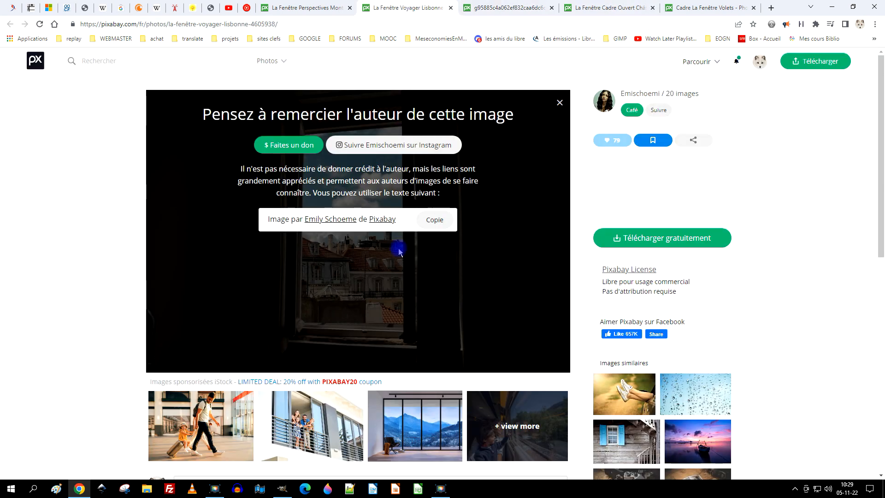
{"action": "left_click", "coordinate": [560, 104]}
{"action": "scroll", "coordinate": [829, 321], "scroll_direction": "down", "scroll_amount": 3}
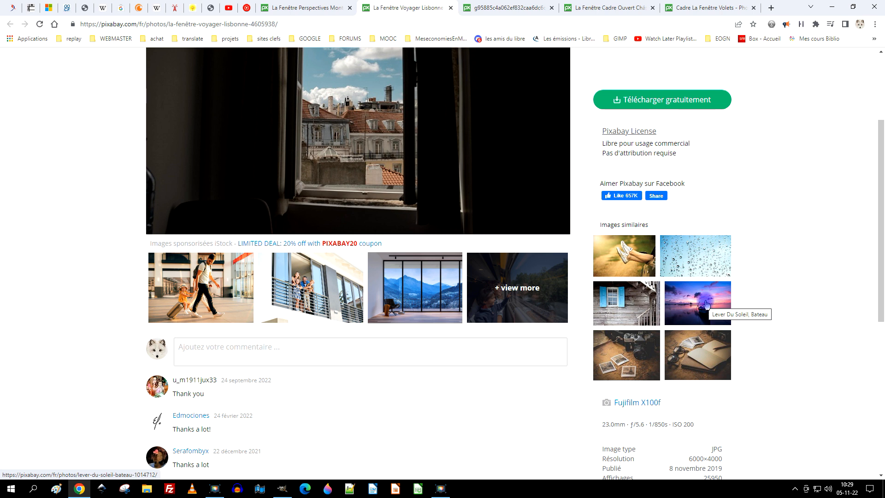
{"action": "middle_click", "coordinate": [707, 305]}
{"action": "left_click", "coordinate": [544, 9]}
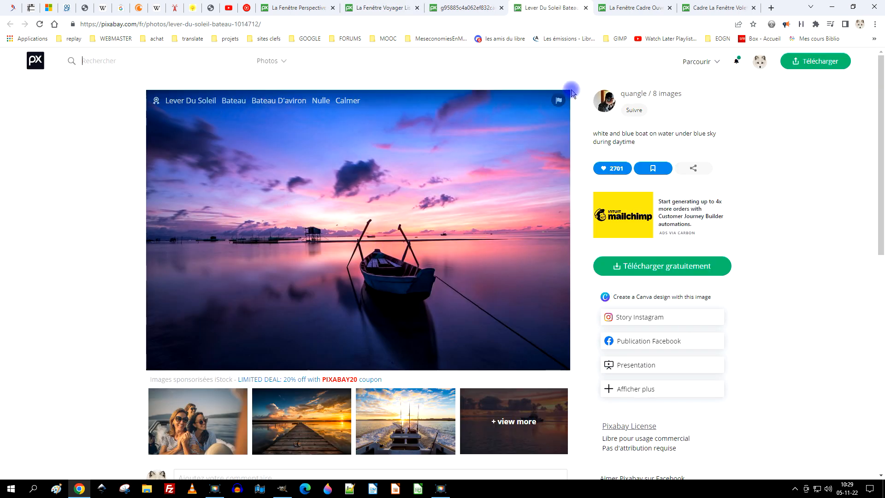
Step: Like the sunrise boat photo and open its 1920×1267 JPG version in the browser
{"action": "left_click", "coordinate": [616, 169]}
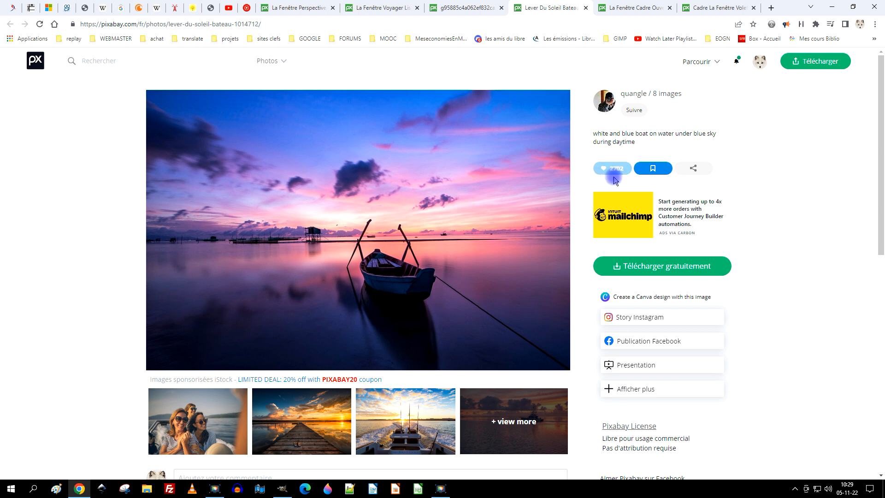
{"action": "left_click", "coordinate": [645, 264]}
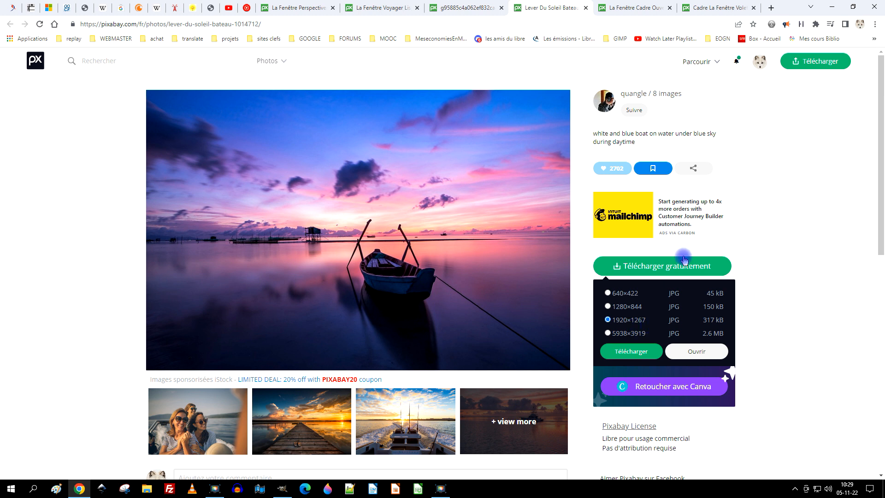
{"action": "left_click", "coordinate": [699, 352]}
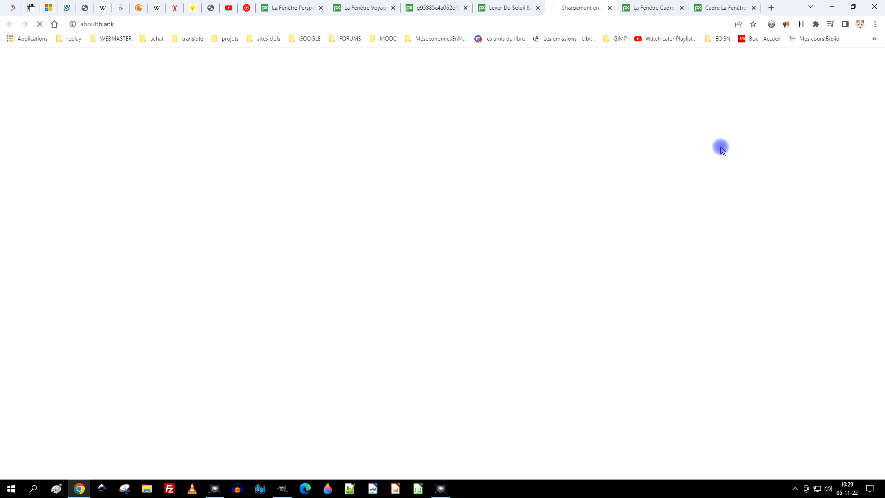
Step: Copy the full-size sunrise boat image, switch to GIMP, and paste it as a new layer in the window image
{"action": "right_click", "coordinate": [427, 122]}
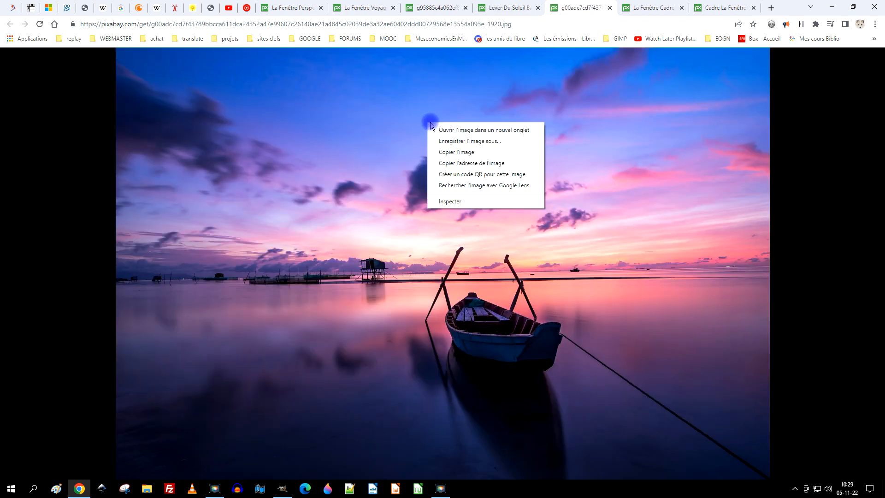
{"action": "left_click", "coordinate": [457, 152]}
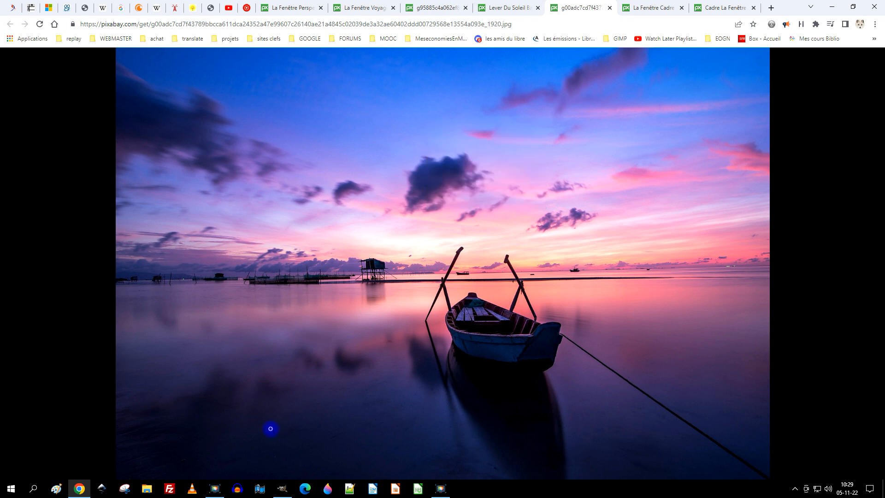
{"action": "left_click", "coordinate": [283, 490]}
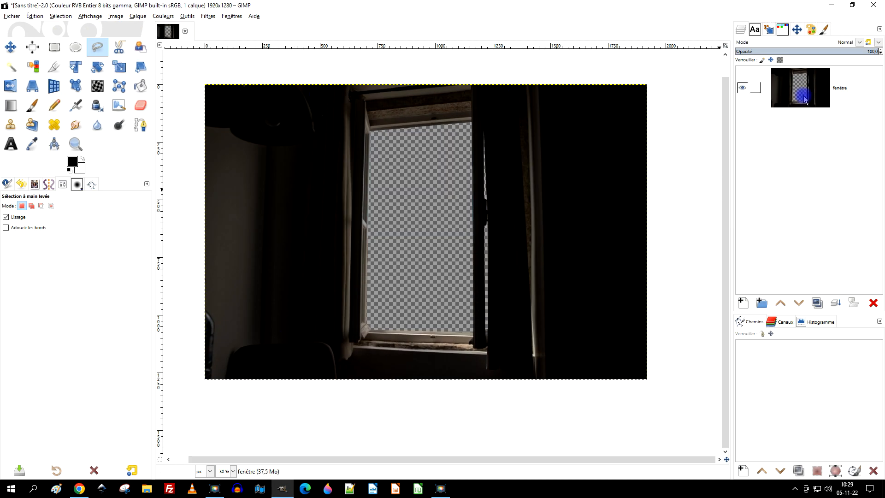
{"action": "left_click", "coordinate": [35, 15]}
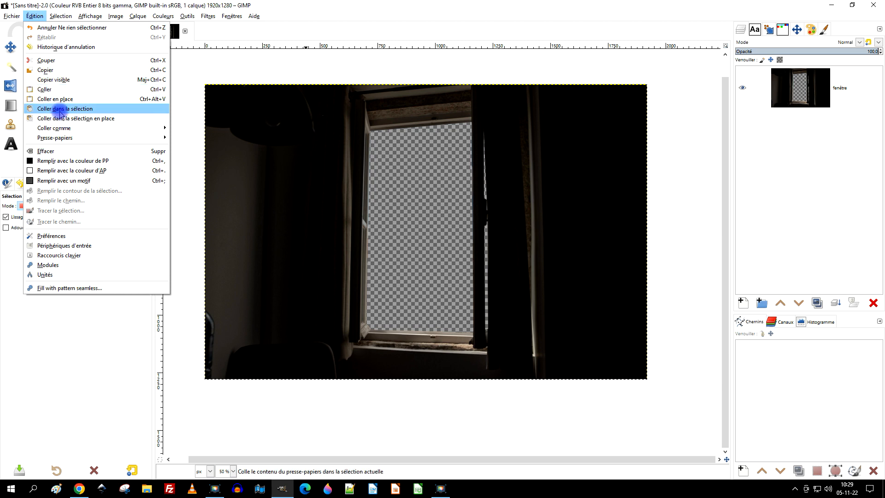
{"action": "mouse_move", "coordinate": [67, 127]}
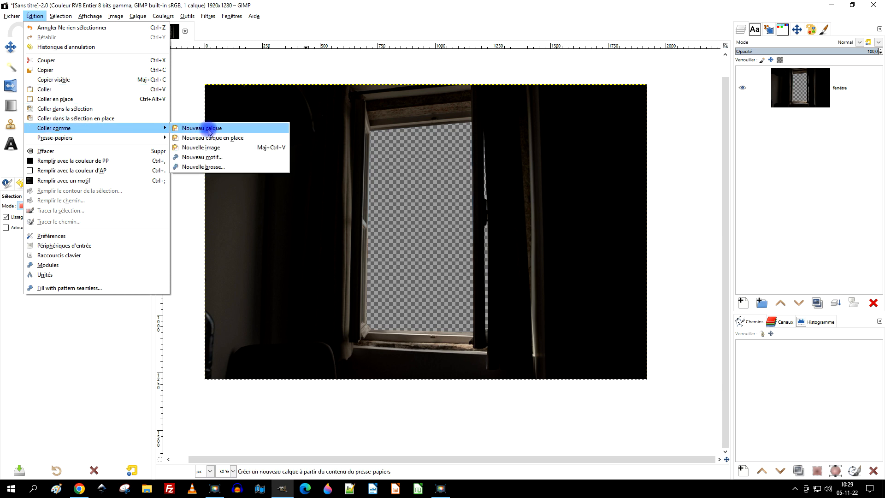
{"action": "left_click", "coordinate": [209, 131]}
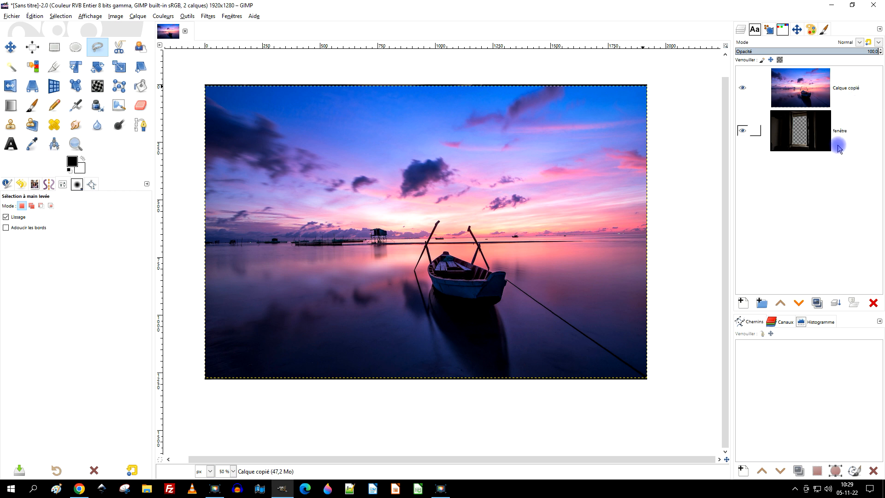
Step: Rename the pasted sunrise layer "lever de soleil"
{"action": "double_click", "coordinate": [841, 89]}
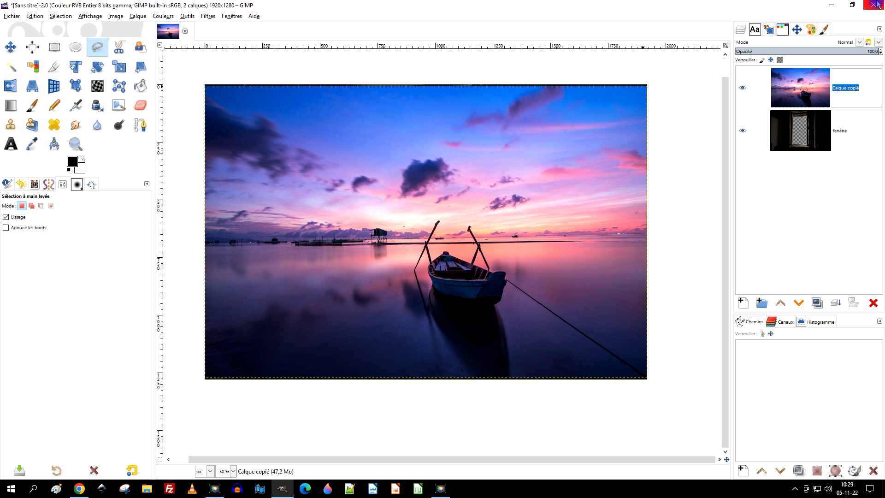
{"action": "type", "text": "lever de soleil"}
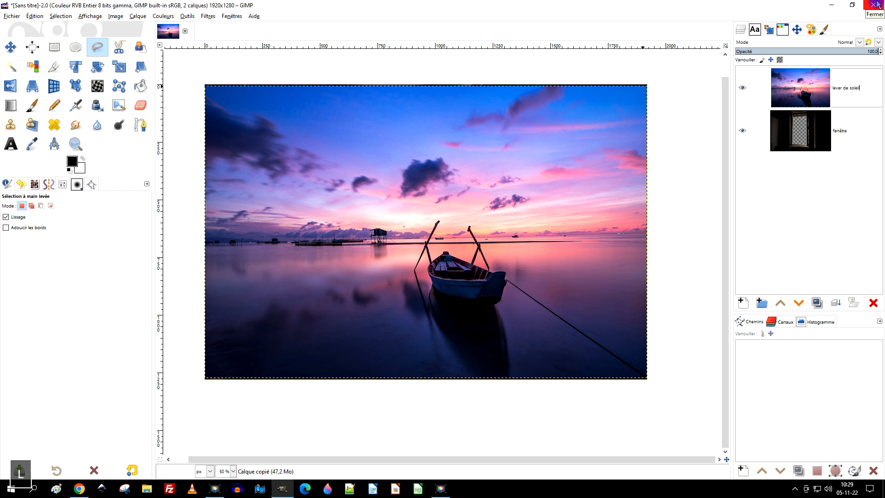
{"action": "key", "text": "Return"}
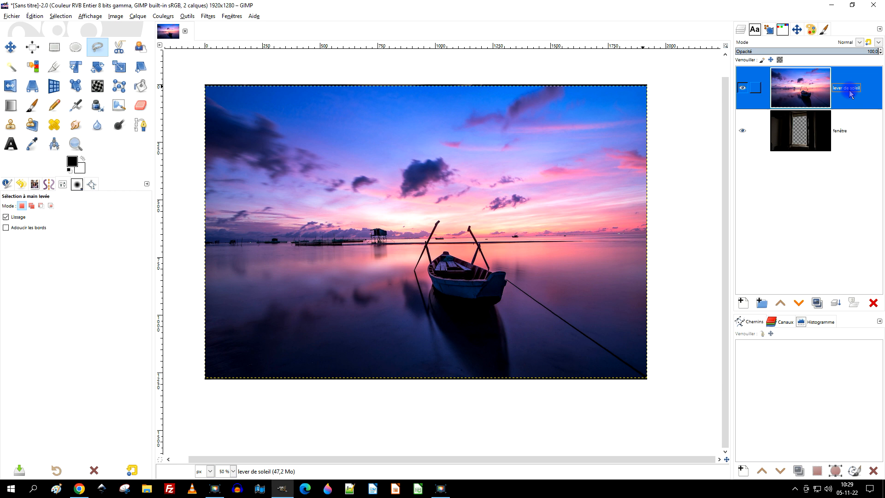
Step: Move the "lever de soleil" layer below the "fenêtre" layer in the layer stack
{"action": "left_click_drag", "start_coordinate": [807, 88], "coordinate": [816, 177]}
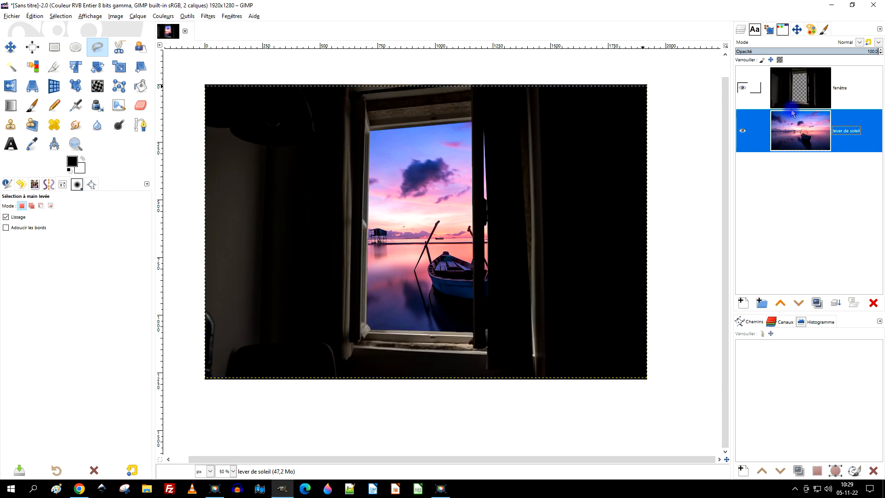
{"action": "left_click", "coordinate": [780, 304]}
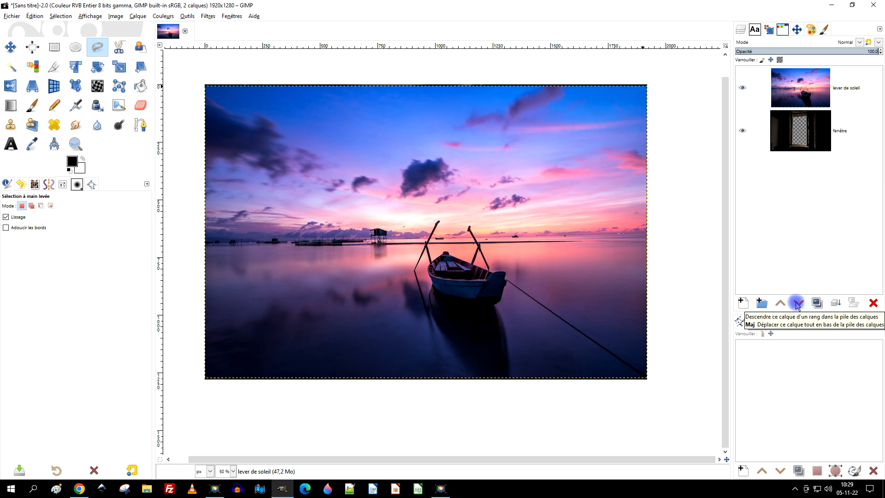
{"action": "left_click", "coordinate": [798, 303]}
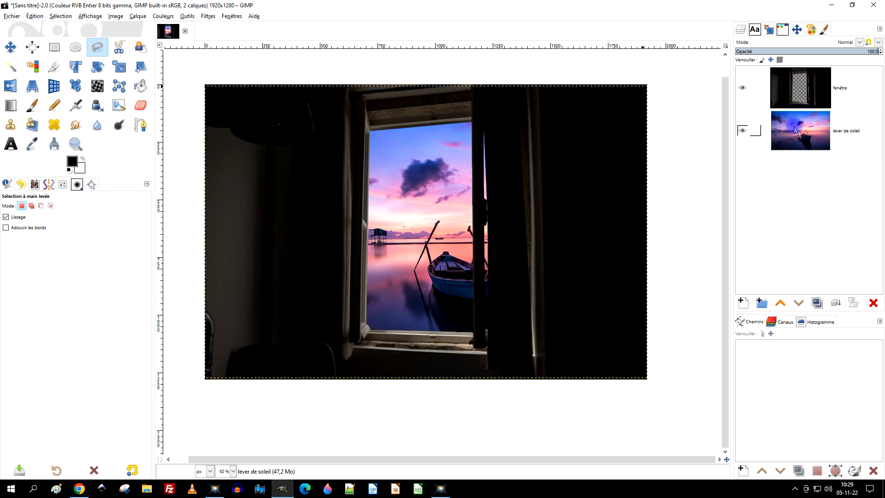
Step: Scale the "lever de soleil" layer proportionally to 1534 × 1012 px and position it so the boat sits inside the window opening
{"action": "left_click", "coordinate": [794, 126]}
{"action": "double_click", "coordinate": [838, 138]}
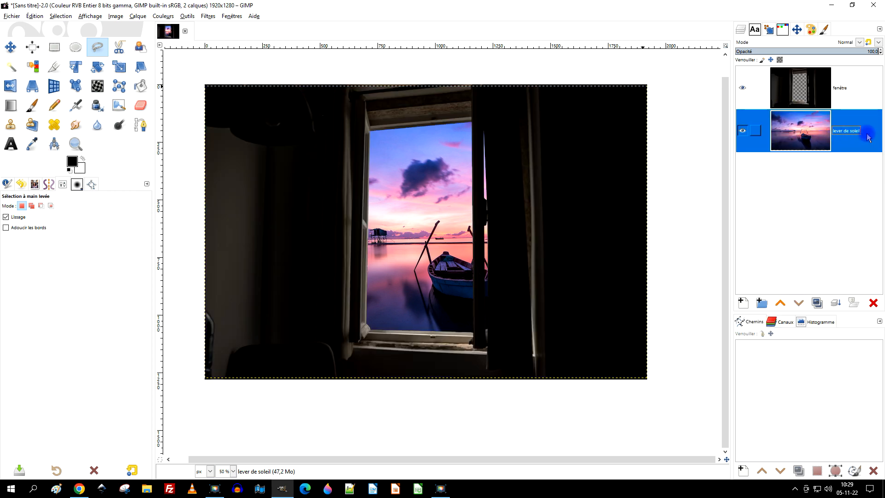
{"action": "left_click", "coordinate": [122, 66]}
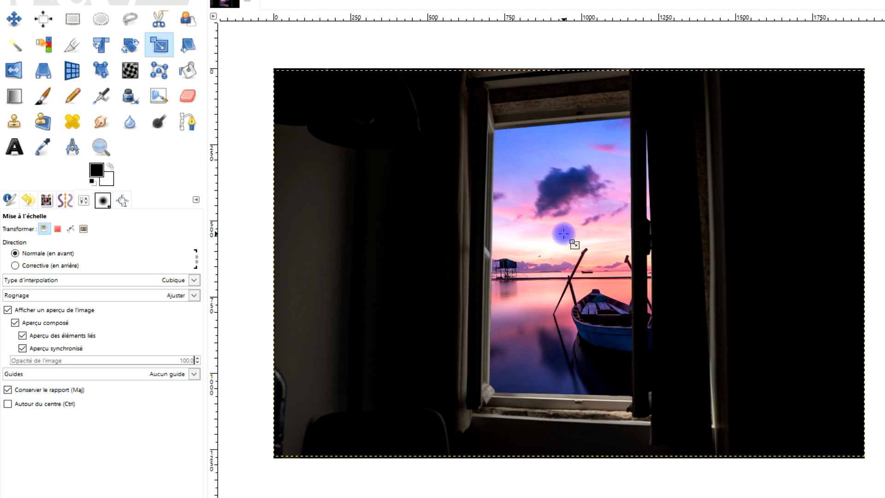
{"action": "left_click", "coordinate": [564, 233]}
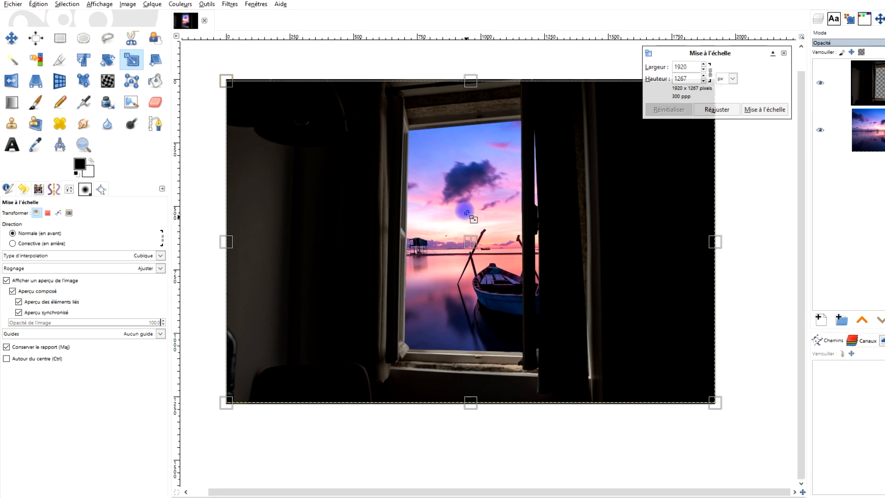
{"action": "left_click_drag", "start_coordinate": [227, 81], "coordinate": [352, 175]}
{"action": "left_click_drag", "start_coordinate": [498, 279], "coordinate": [394, 265]}
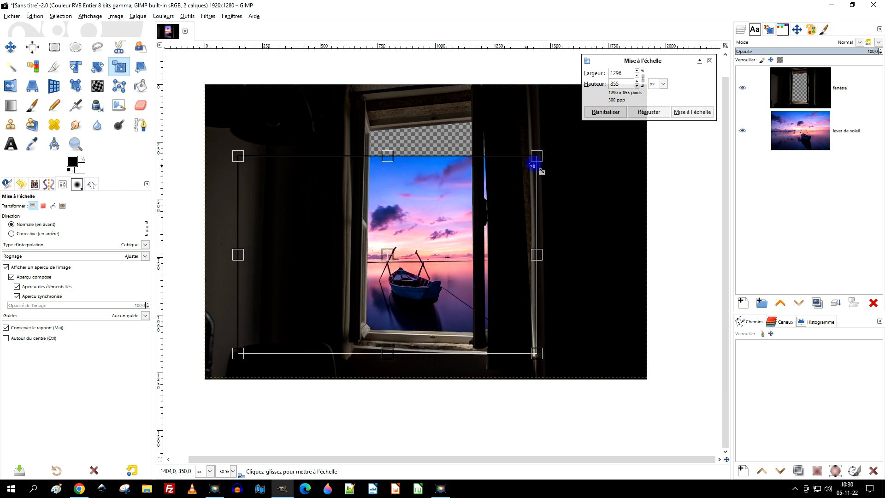
{"action": "left_click_drag", "start_coordinate": [538, 155], "coordinate": [603, 108]}
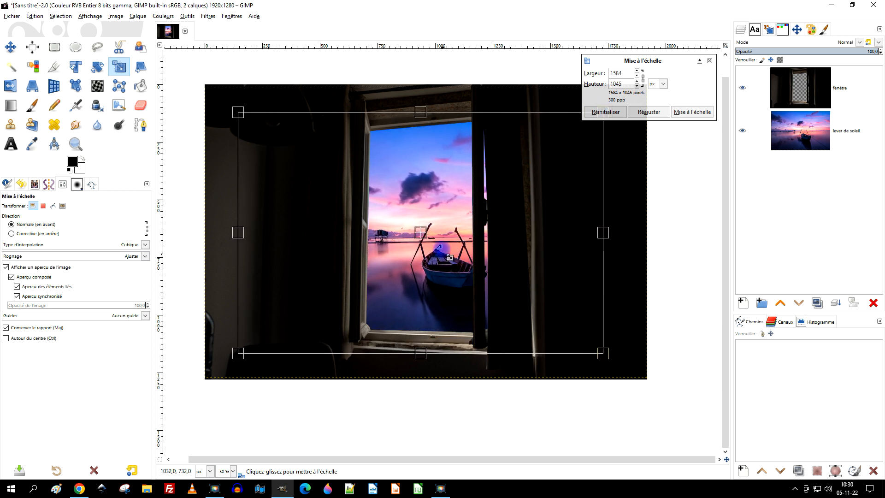
{"action": "left_click_drag", "start_coordinate": [425, 242], "coordinate": [394, 238]}
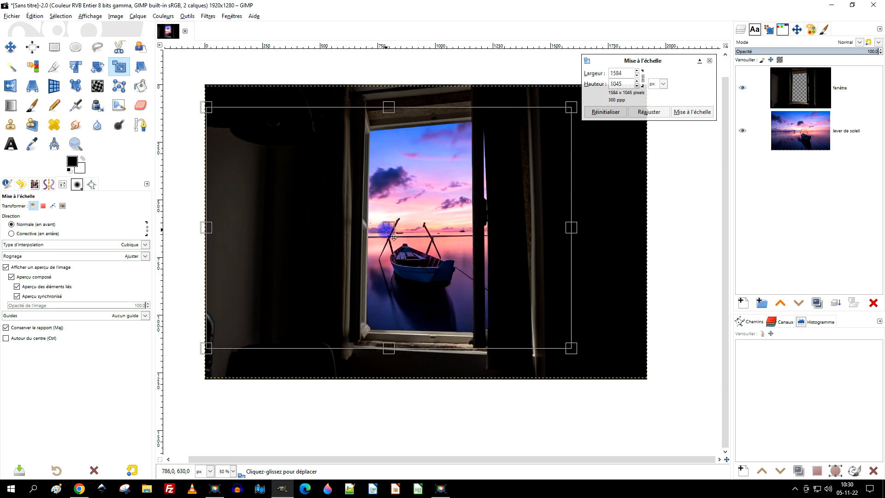
{"action": "left_click_drag", "start_coordinate": [582, 115], "coordinate": [570, 119]}
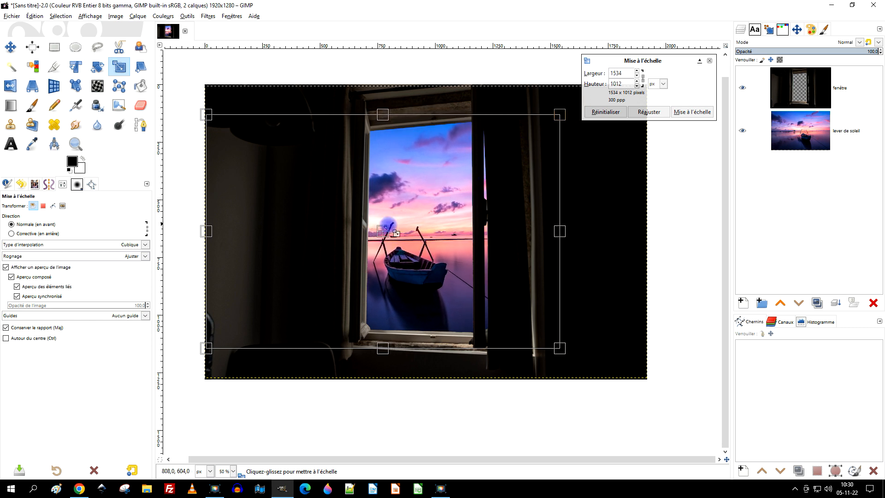
{"action": "left_click_drag", "start_coordinate": [390, 234], "coordinate": [404, 235]}
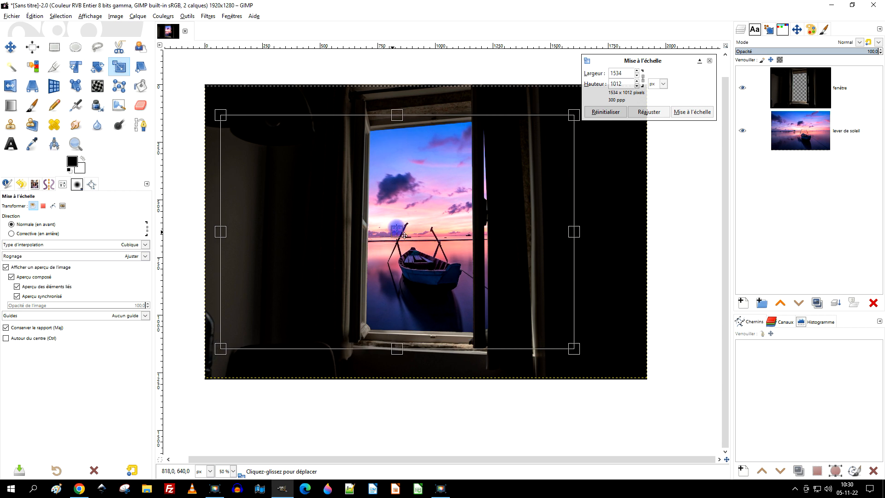
{"action": "left_click", "coordinate": [692, 111]}
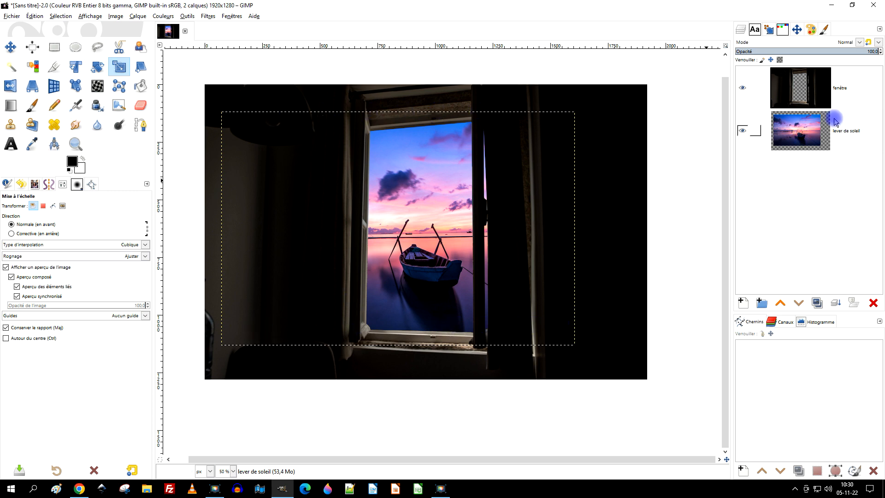
Step: Resize the "lever de soleil" layer's boundary to the image dimensions
{"action": "right_click", "coordinate": [796, 122]}
{"action": "left_click", "coordinate": [751, 250]}
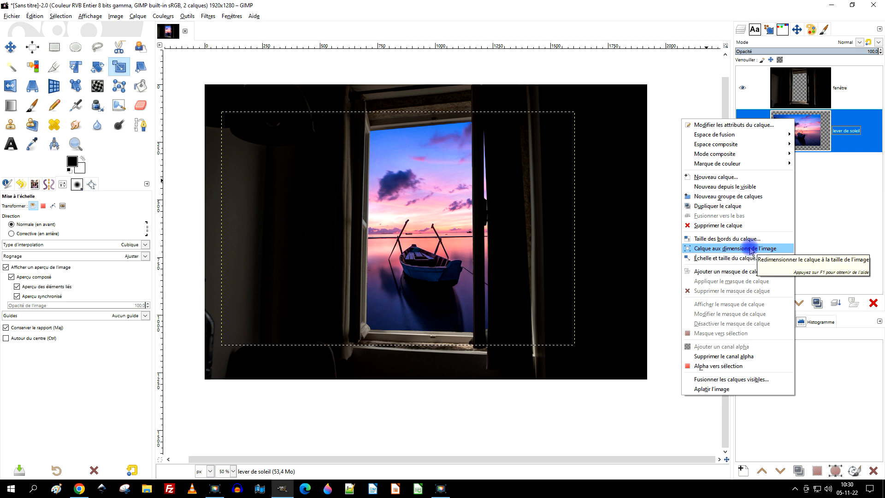
{"action": "left_click", "coordinate": [750, 250]}
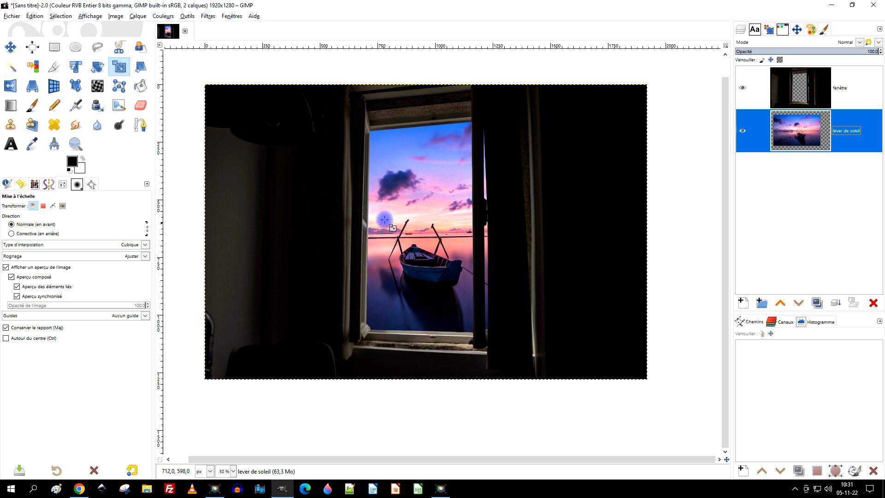
Step: Apply Hue-Saturation to the "fenêtre" layer with hue -64.7 and lightness 4.2, checking the preview against the original
{"action": "left_click", "coordinate": [805, 95]}
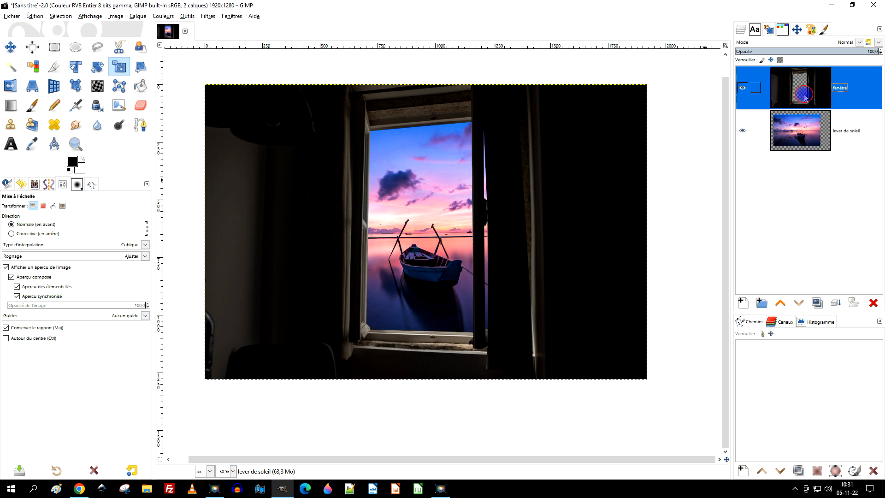
{"action": "left_click", "coordinate": [164, 17]}
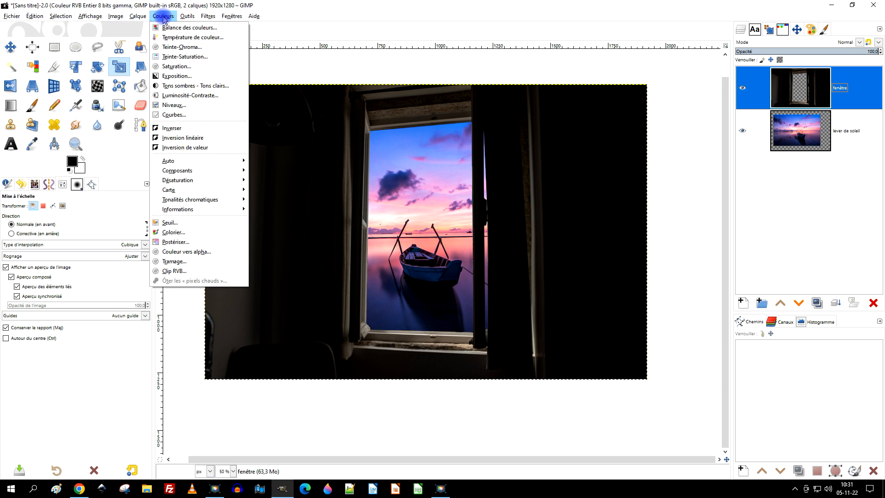
{"action": "left_click", "coordinate": [848, 90]}
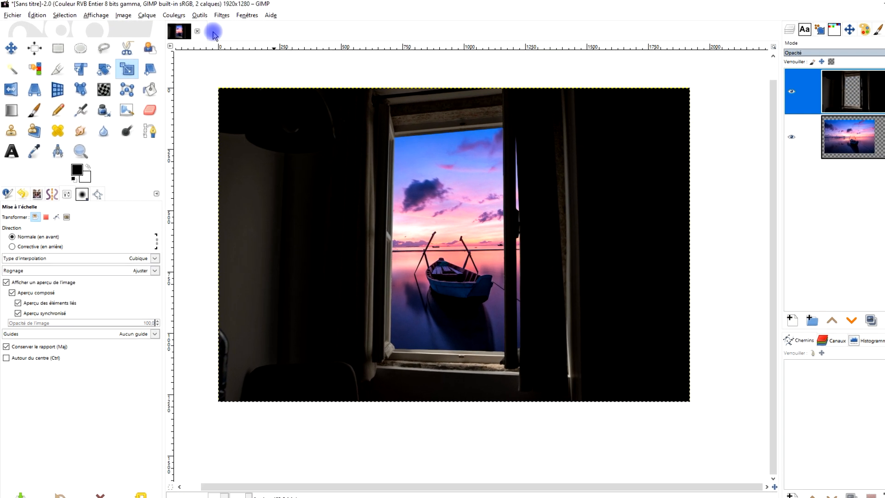
{"action": "left_click", "coordinate": [175, 15]}
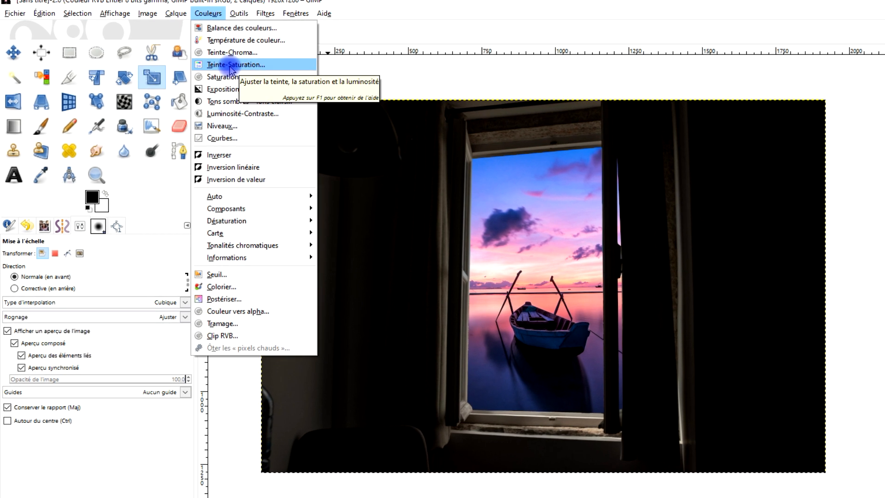
{"action": "left_click", "coordinate": [233, 65]}
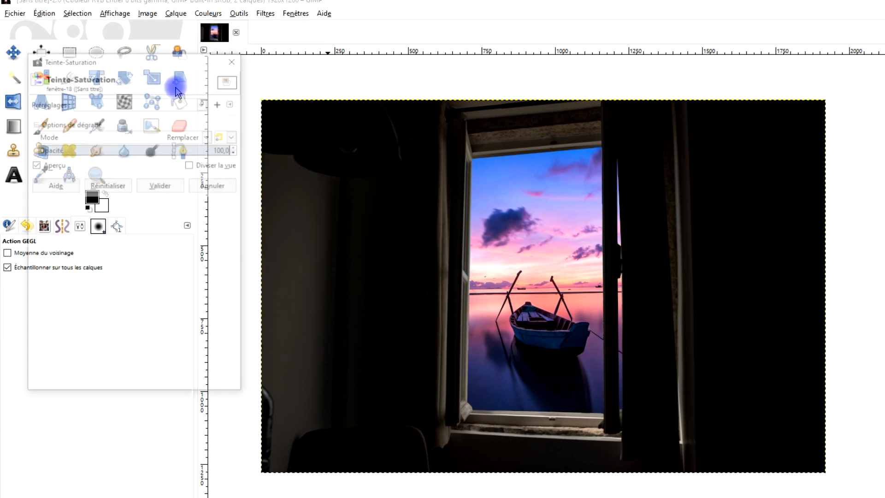
{"action": "mouse_move", "coordinate": [133, 259]}
{"action": "left_mouse_down"}
{"action": "mouse_move", "coordinate": [120, 263]}
{"action": "mouse_move", "coordinate": [173, 263]}
{"action": "mouse_move", "coordinate": [100, 261]}
{"action": "mouse_move", "coordinate": [141, 275]}
{"action": "mouse_move", "coordinate": [125, 275]}
{"action": "mouse_move", "coordinate": [134, 276]}
{"action": "left_mouse_up"}
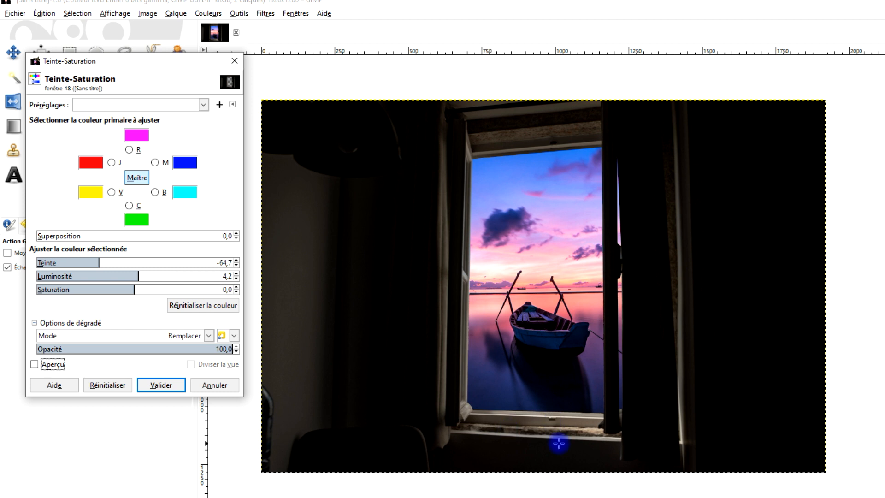
{"action": "left_click_drag", "start_coordinate": [167, 62], "coordinate": [347, 141]}
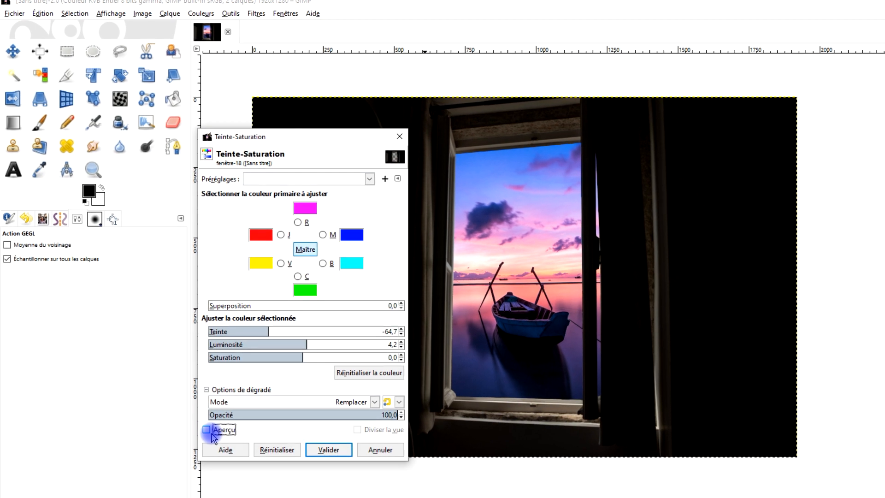
{"action": "left_click", "coordinate": [218, 444]}
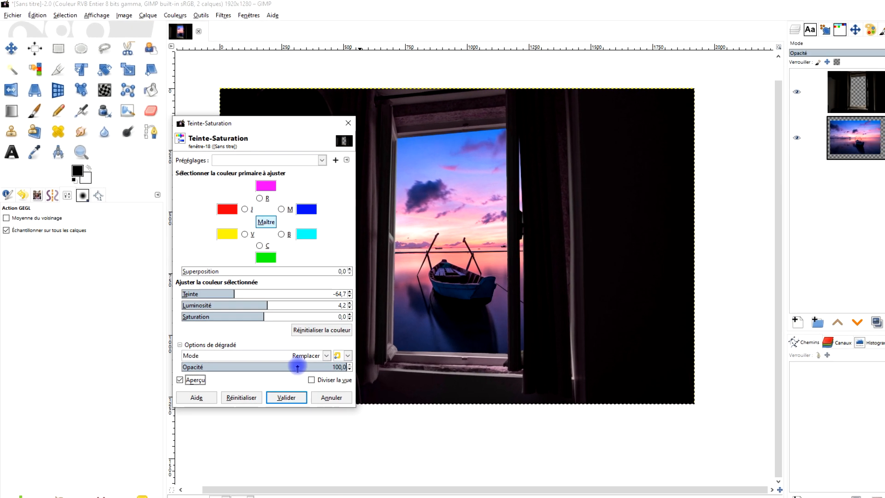
{"action": "left_click", "coordinate": [296, 409]}
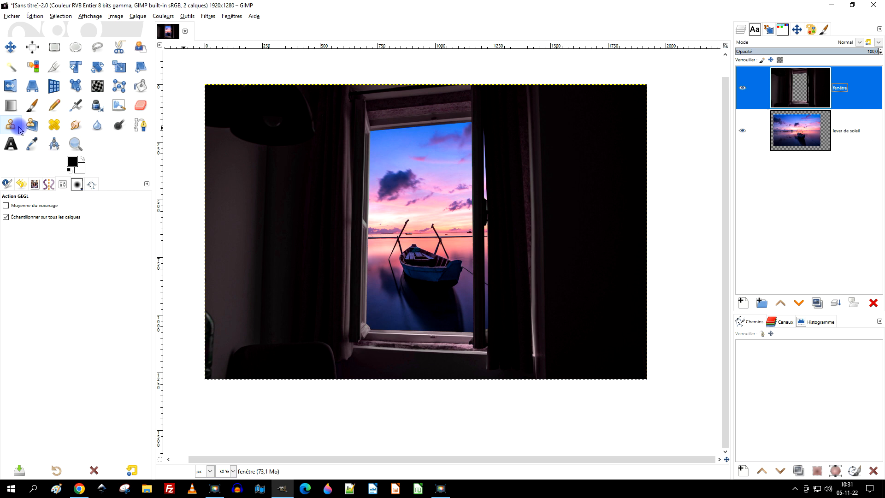
Step: Zoom in until the whole image fills the canvas area and make "lever de soleil" the active layer
{"action": "left_click", "coordinate": [76, 144]}
{"action": "left_click_drag", "start_coordinate": [199, 79], "coordinate": [654, 391]}
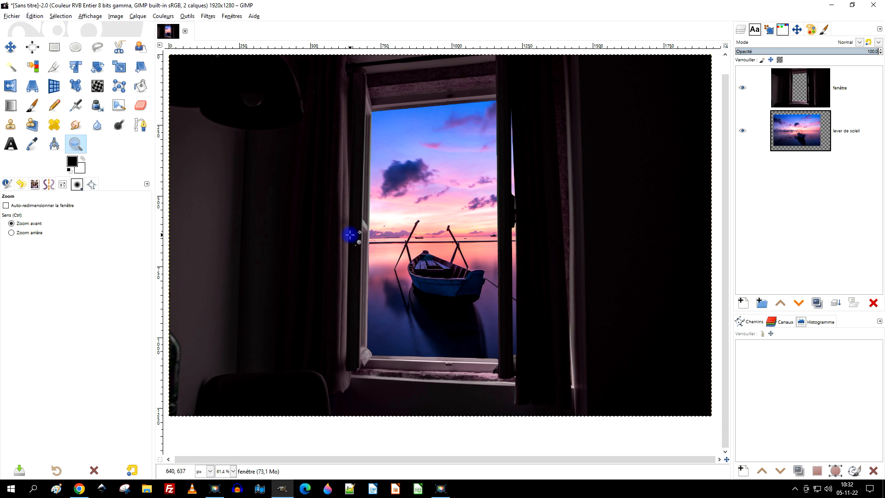
{"action": "left_click", "coordinate": [828, 134]}
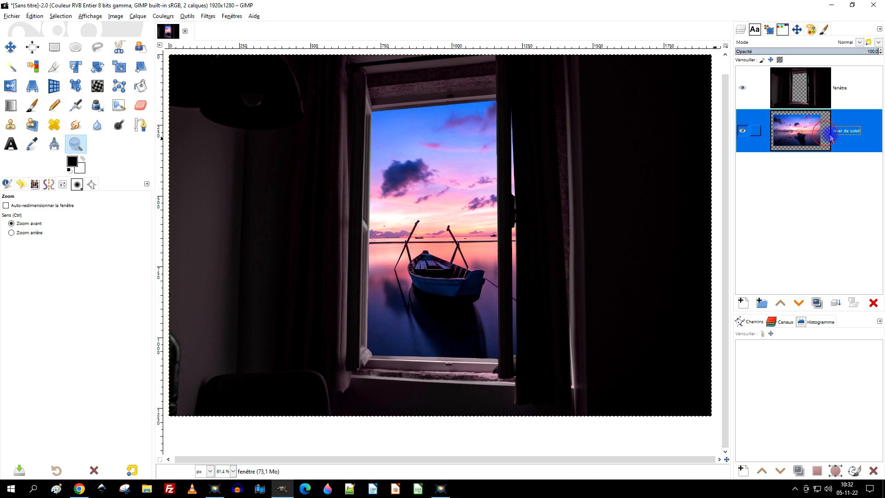